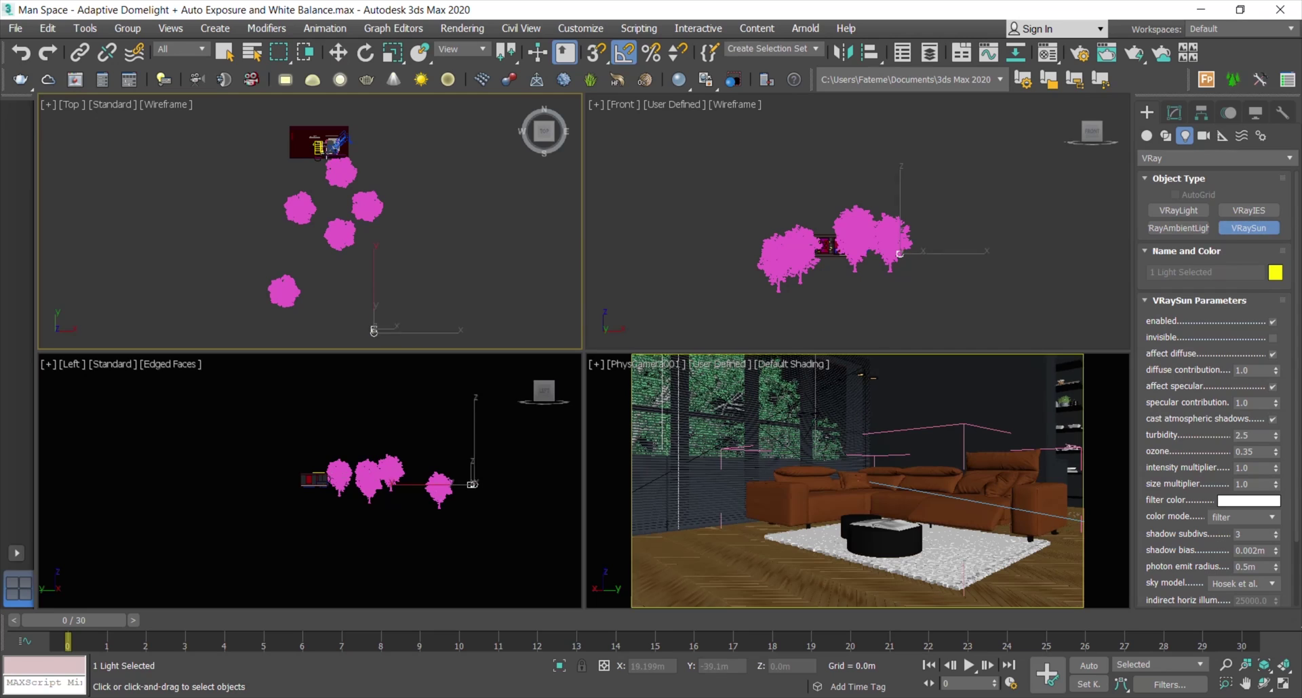
Aim the sun at the room and place a dome-type VRayLight in the scene
drag(352, 337, 333, 170)
click(1178, 210)
click(1258, 320)
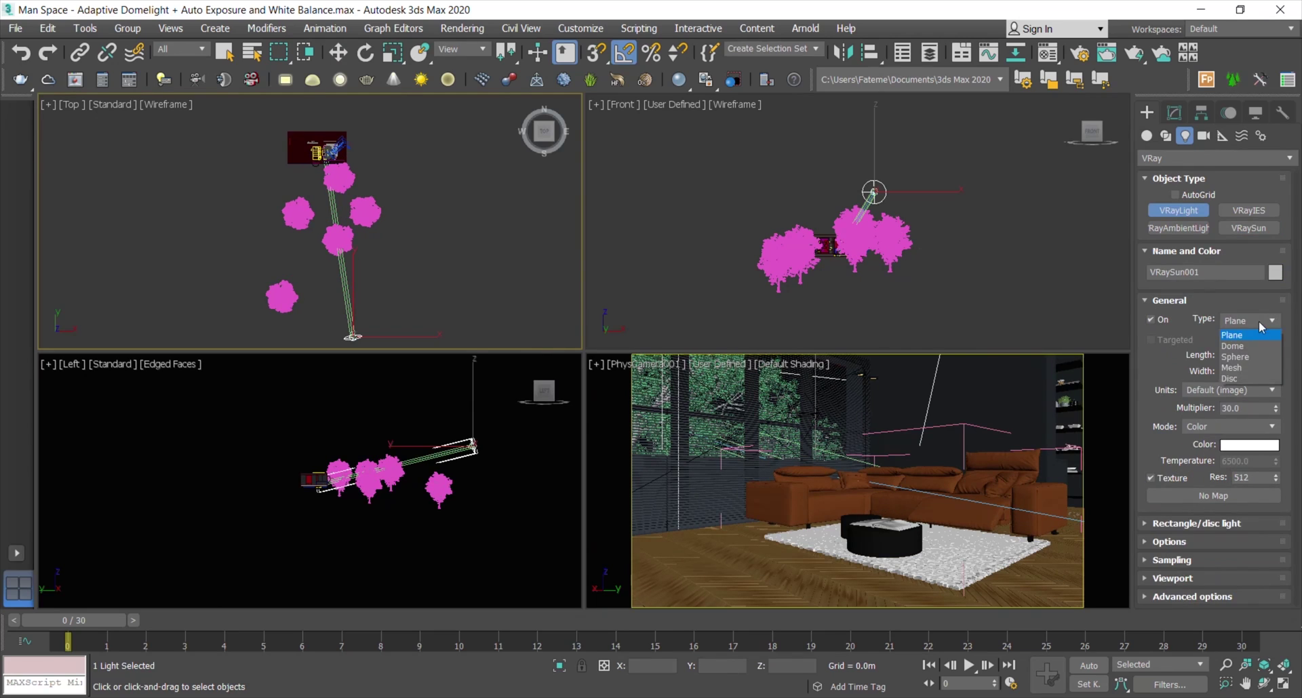
click(1233, 346)
click(387, 179)
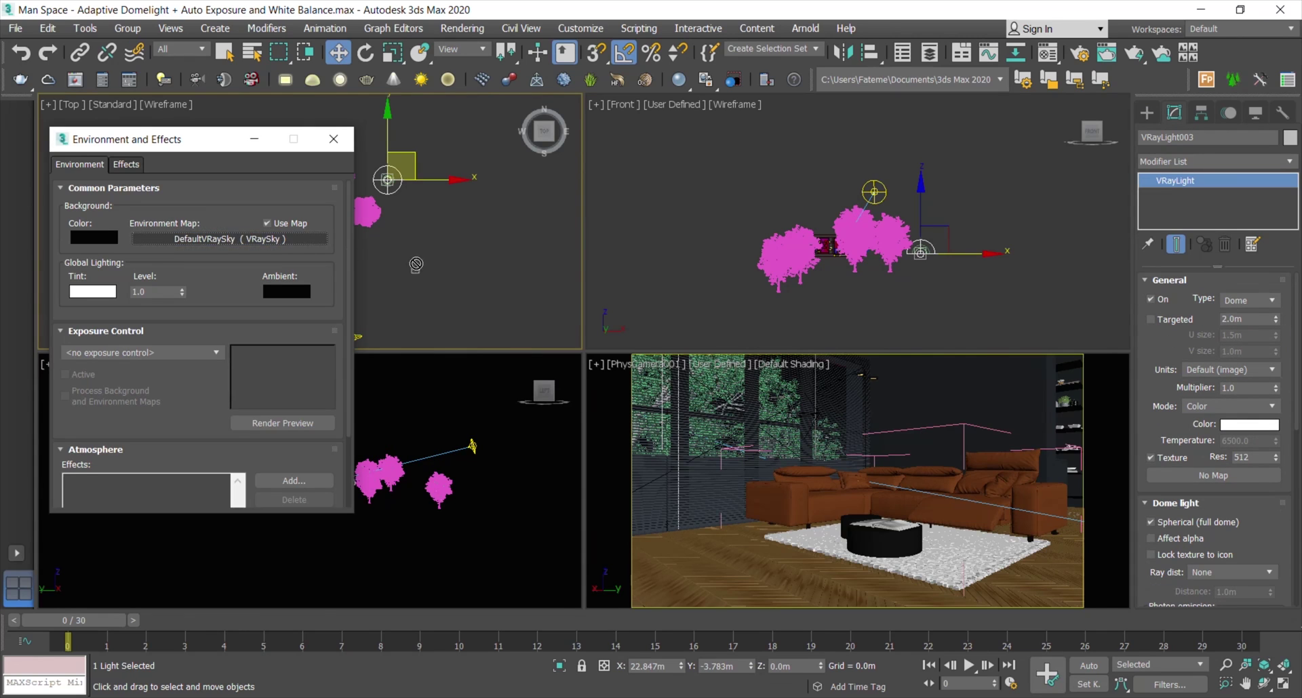
Instance the sky environment map into the dome light's Texture and enable Adaptive dome
drag(229, 238, 1213, 475)
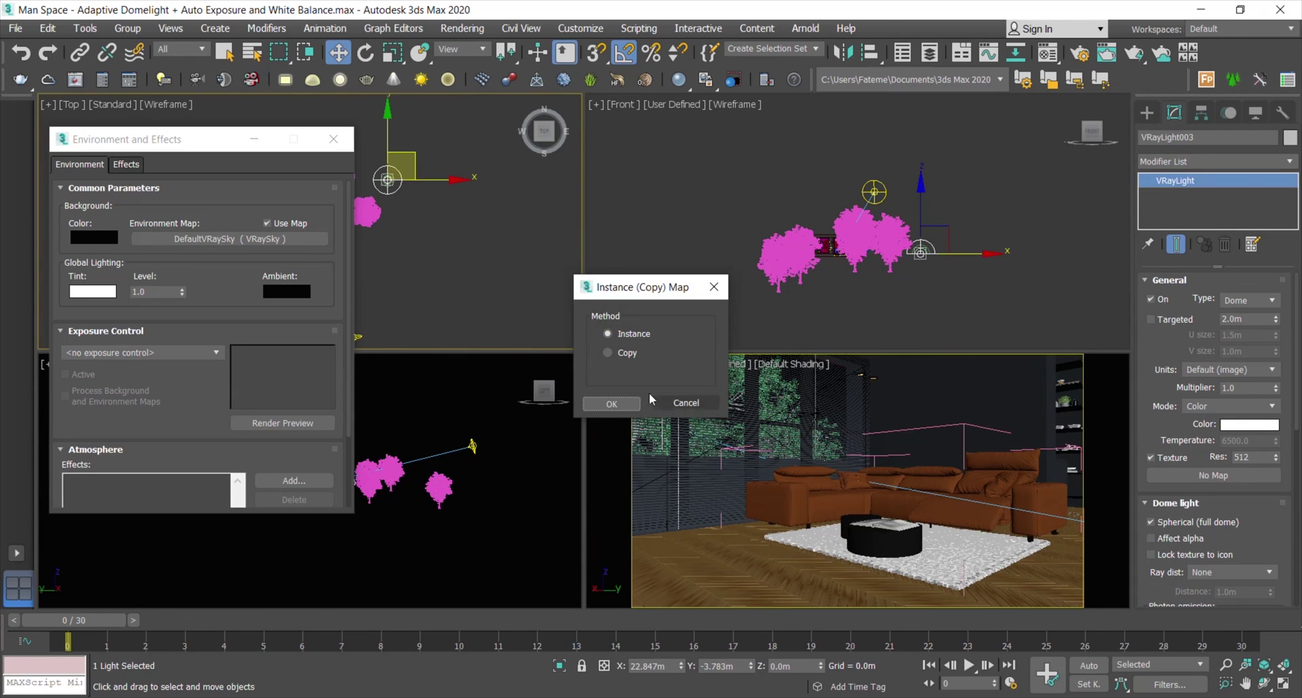
click(610, 403)
scroll(1214, 441, down, 3)
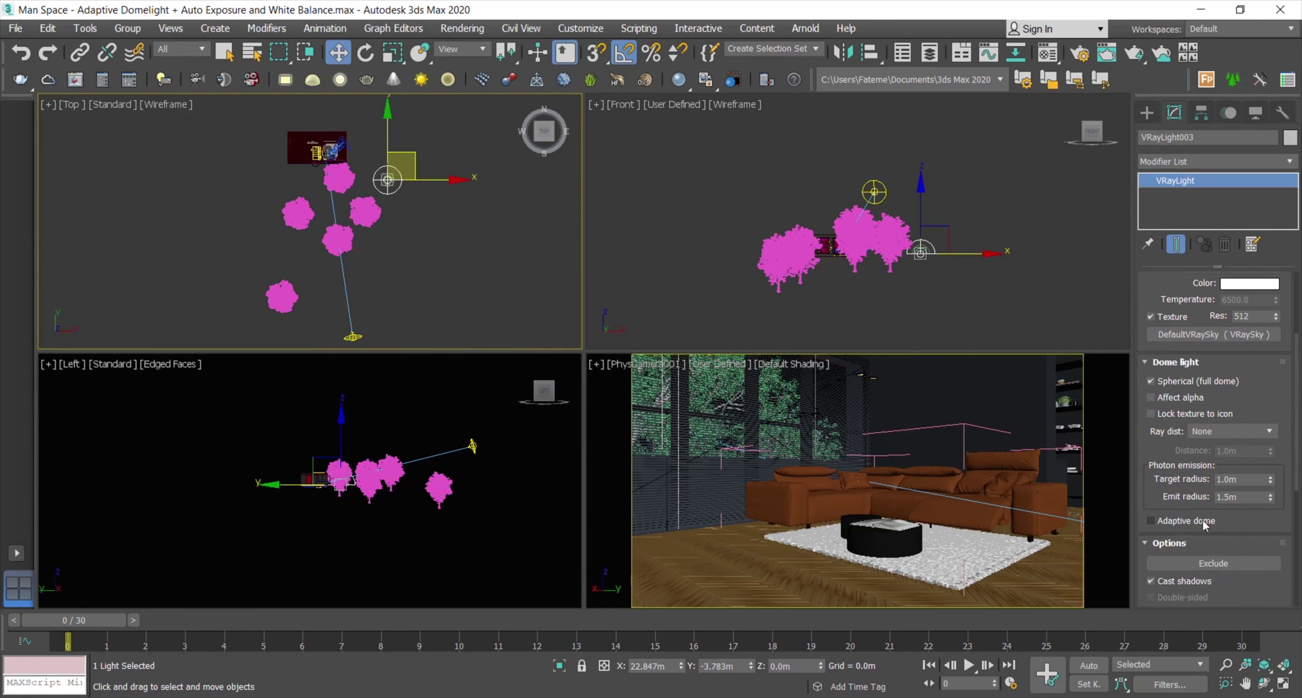
click(1150, 521)
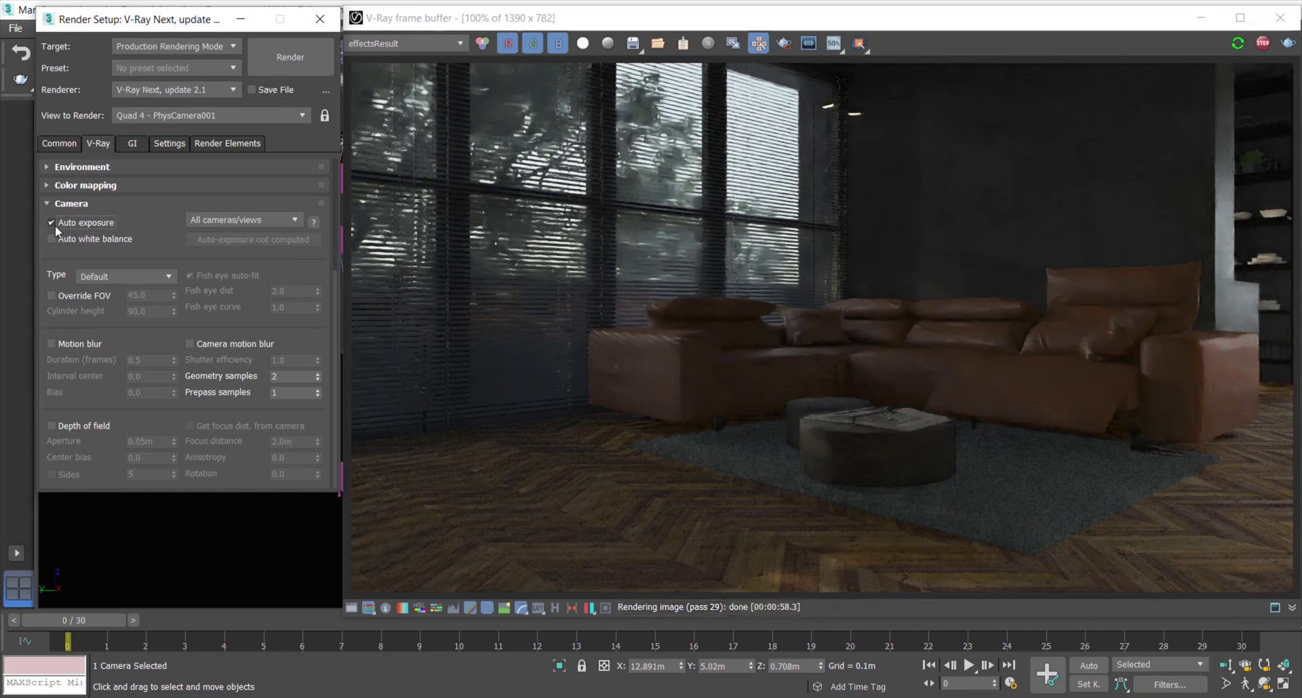
Start a V-Ray render and instance the VRayHDRI map as the dome light's texture
key(shift+q)
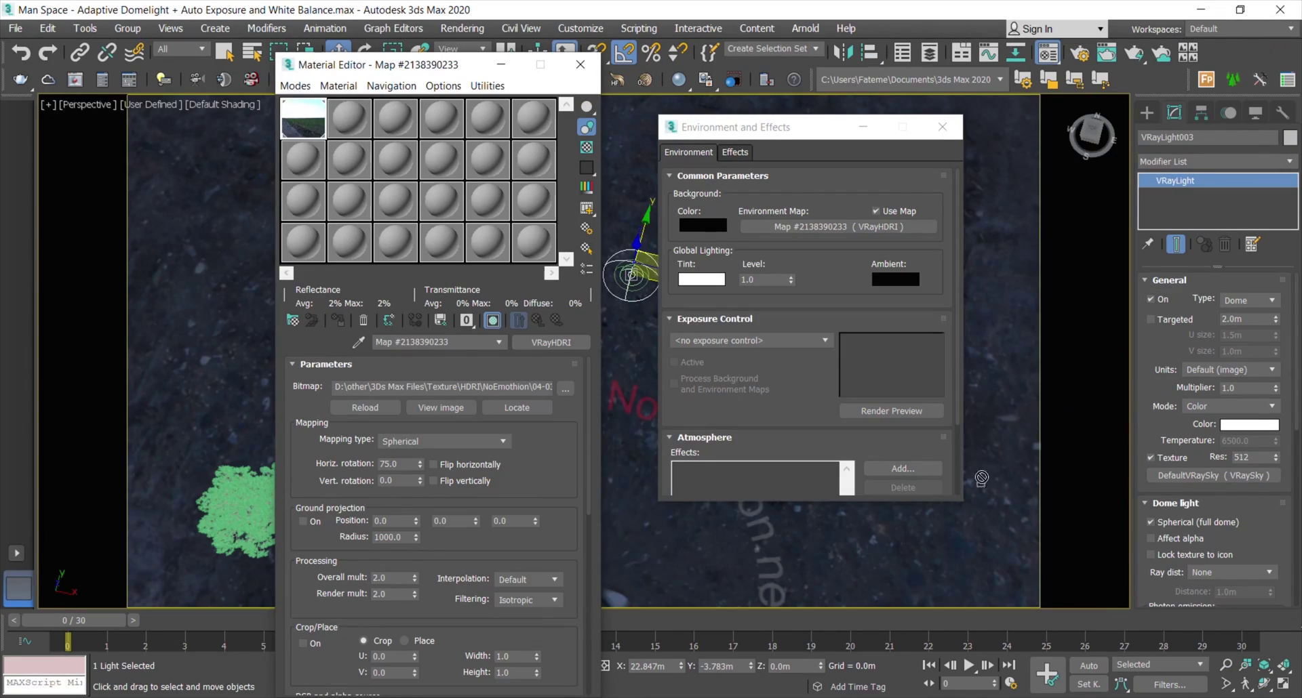
drag(981, 478, 1213, 475)
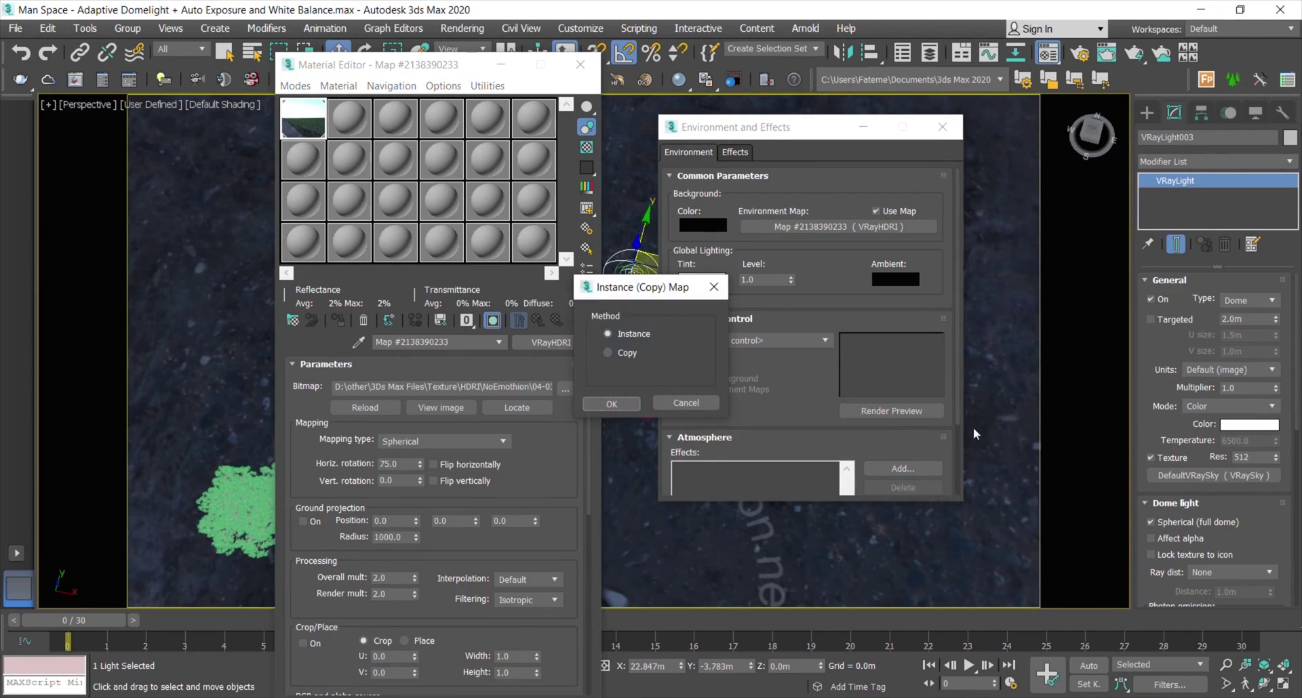
click(610, 403)
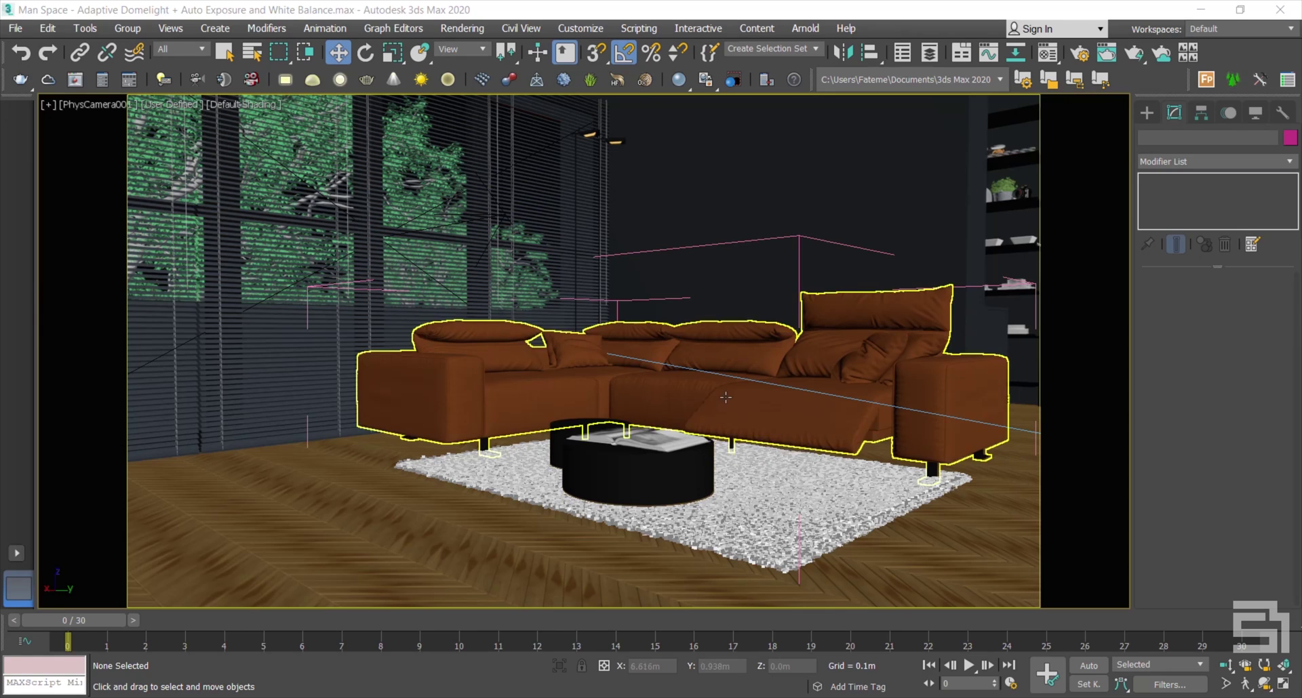
In the four-viewport layout, create a VRaySun aimed at the room and accept the VRaySky environment
click(1283, 684)
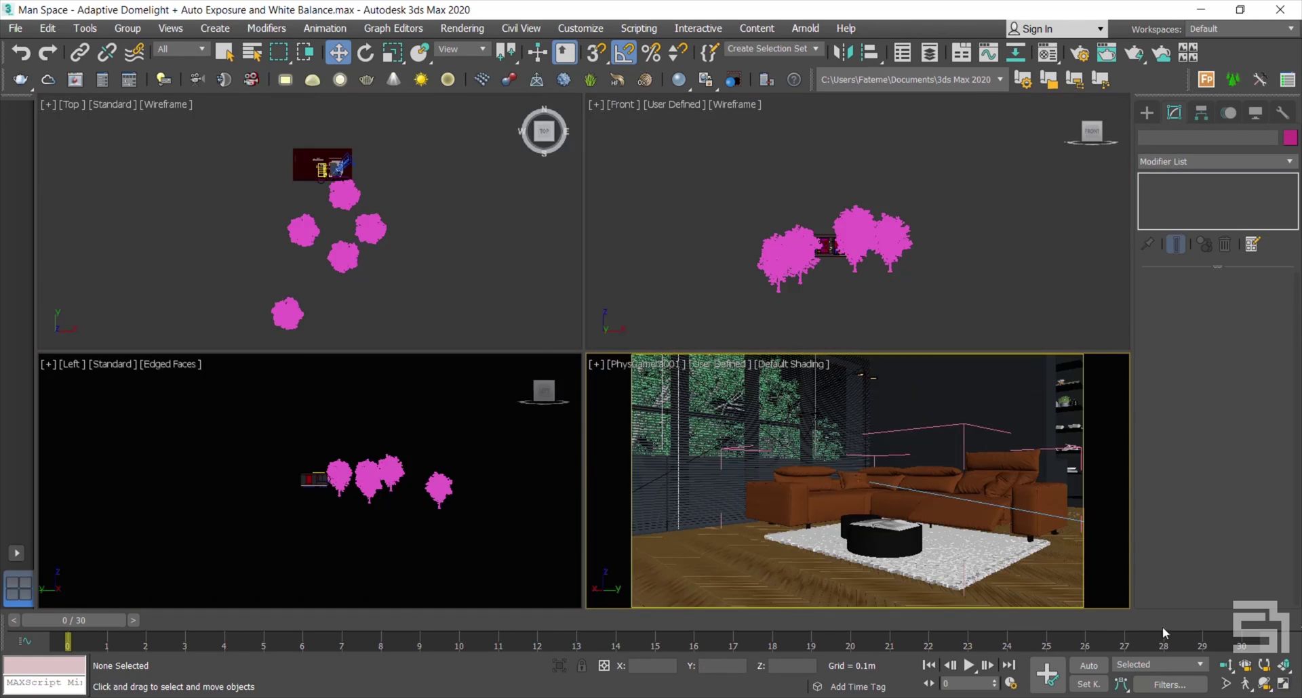
click(402, 275)
middle_drag(402, 275, 397, 255)
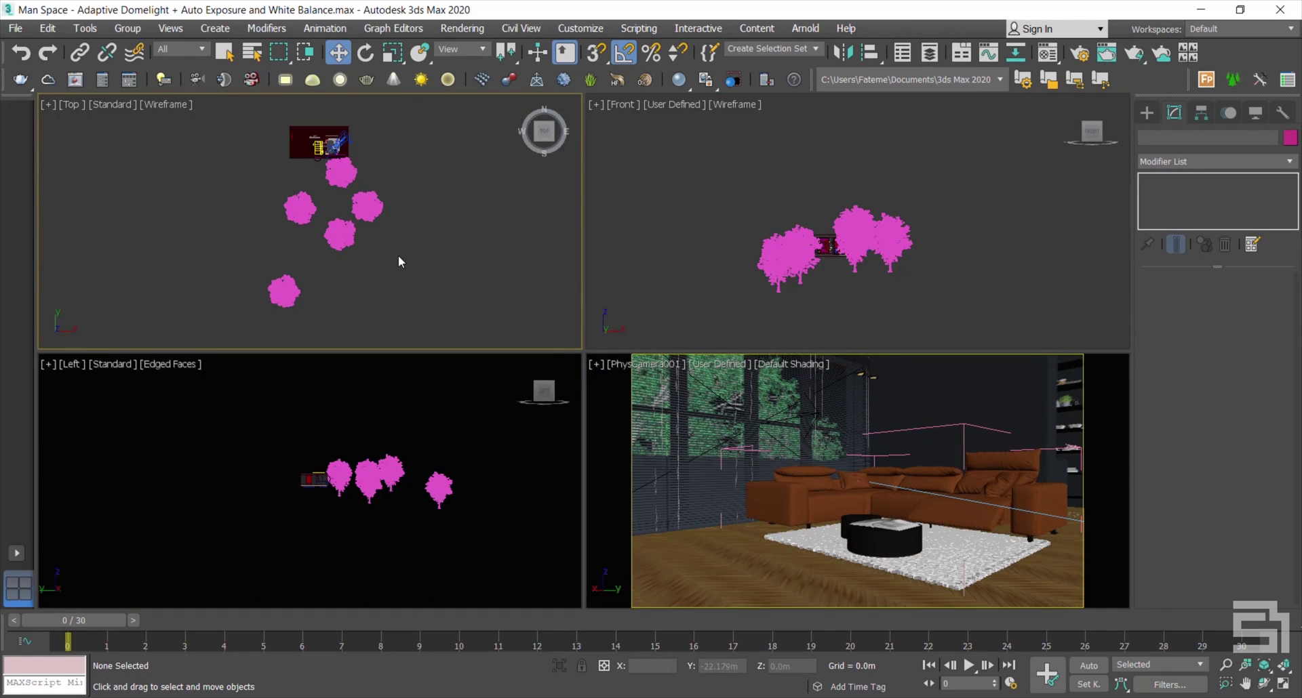
click(1146, 113)
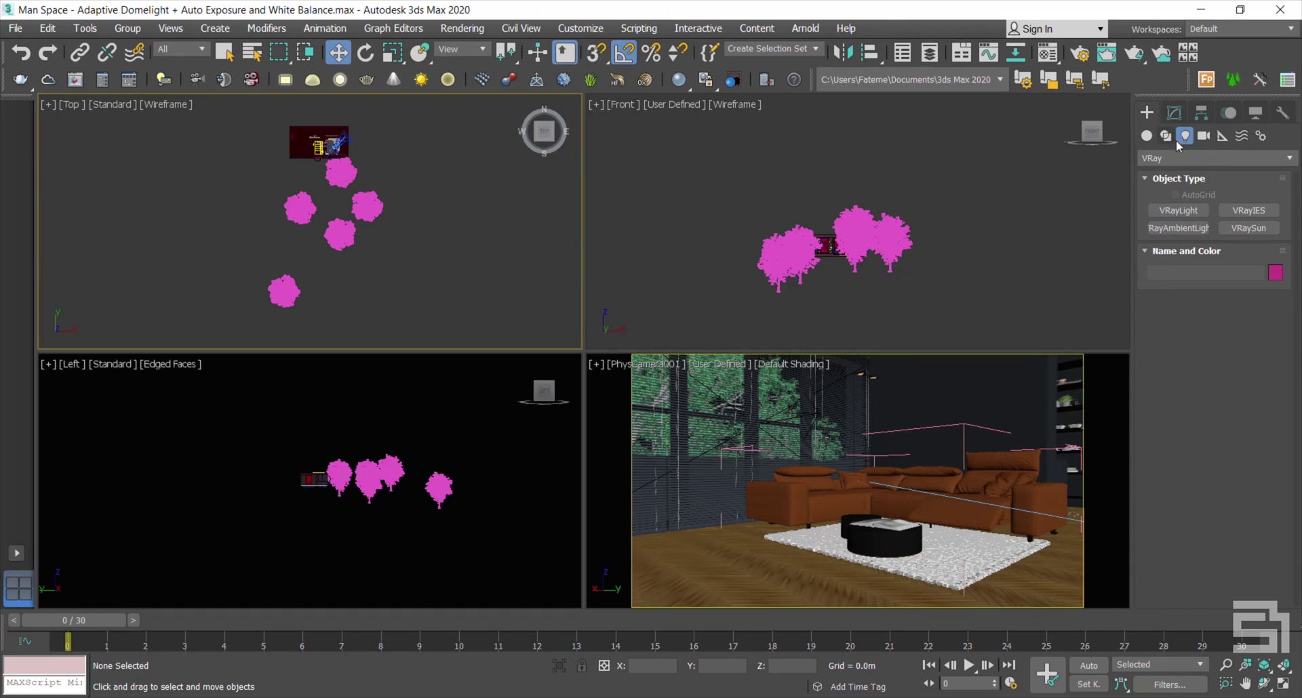
click(1248, 229)
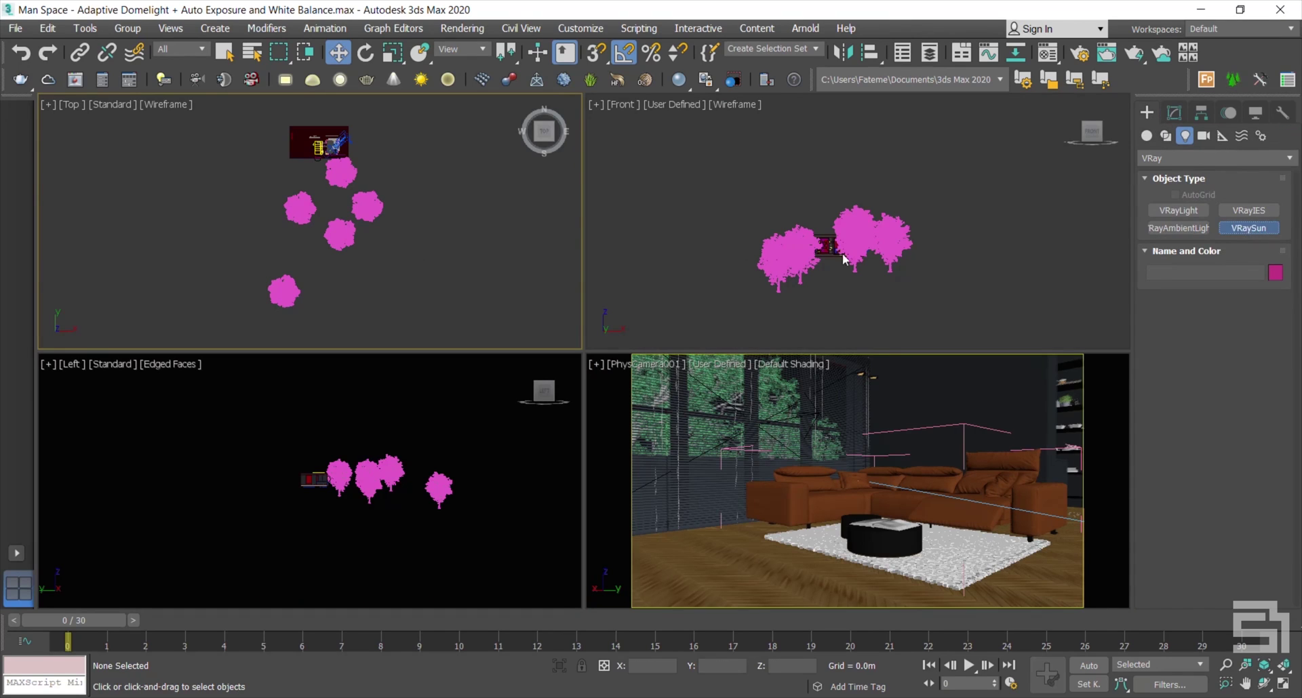
click(373, 334)
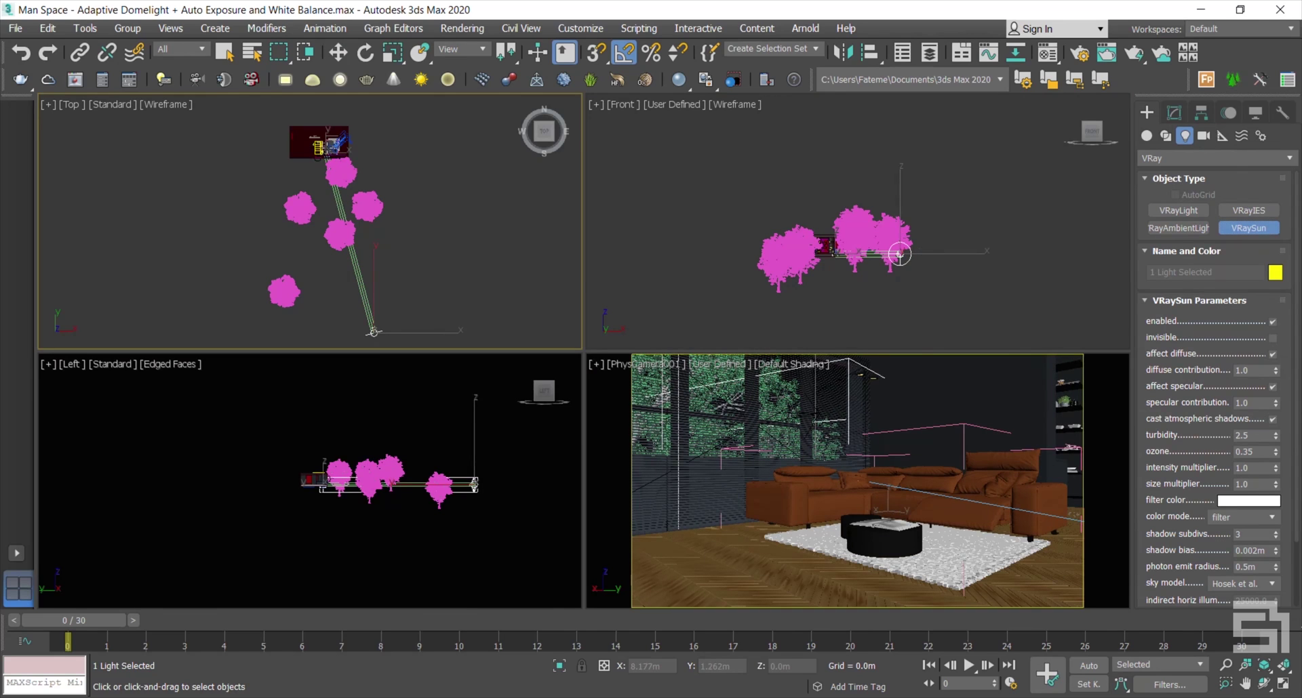
click(691, 413)
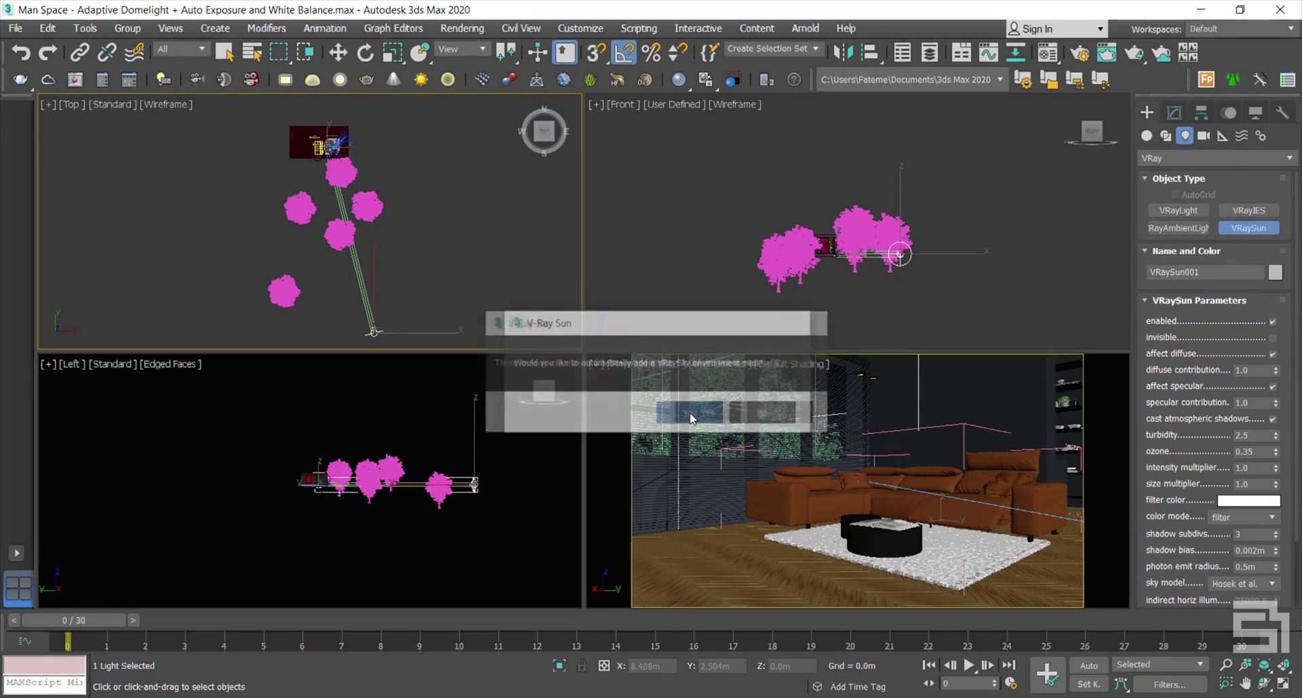
click(705, 415)
Move VRaySun001 left and raise it to X 14.916m, Y -39.873m, Z 10.541m
key(w)
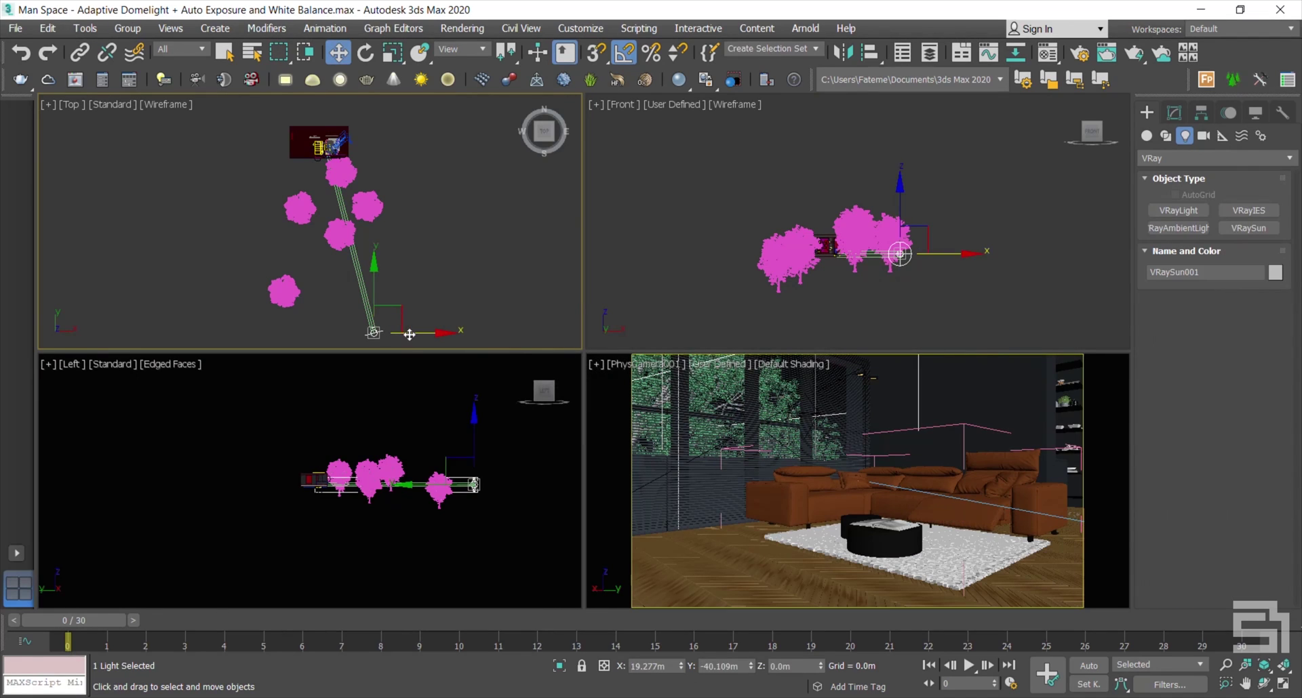
drag(407, 334, 390, 336)
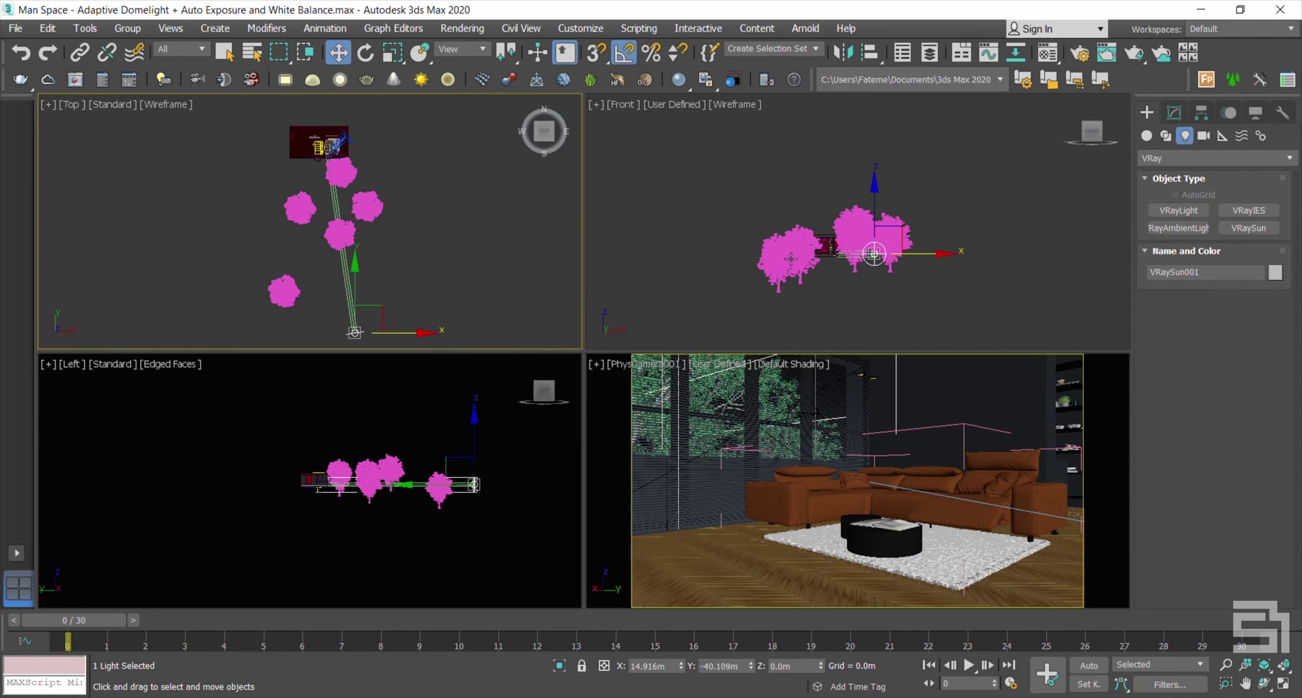
right_click(506, 445)
drag(472, 413, 480, 386)
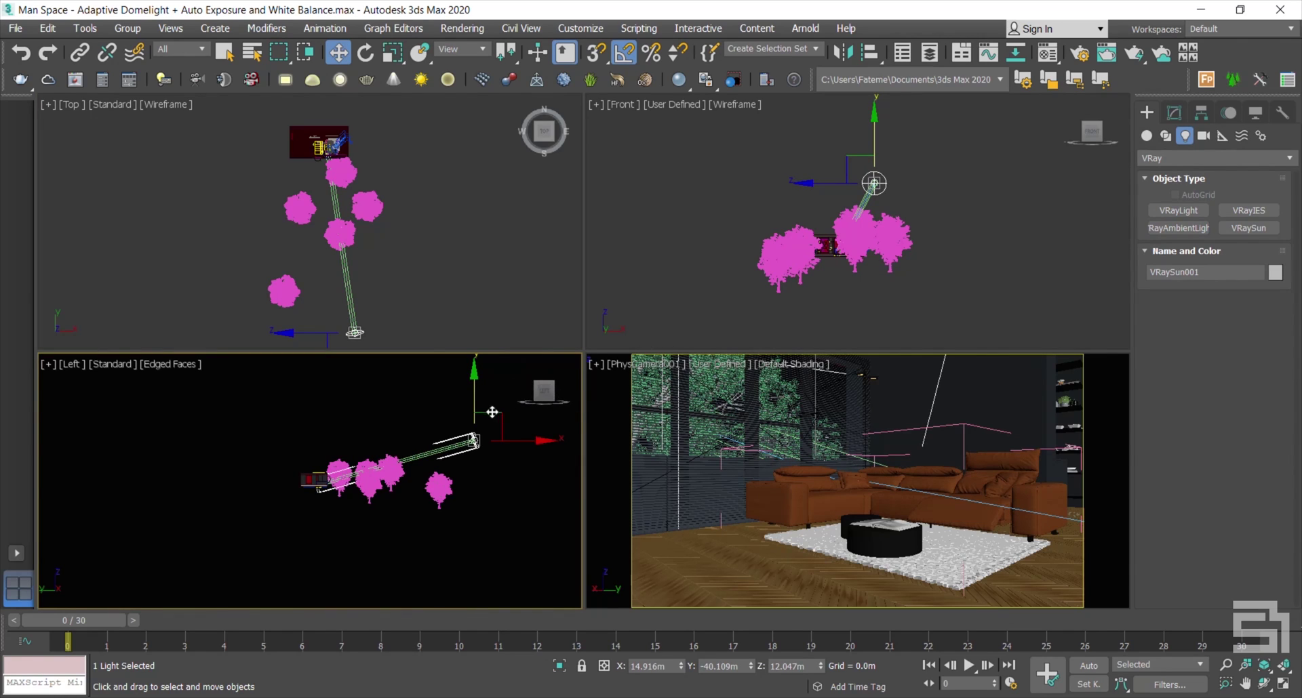
drag(495, 417, 495, 421)
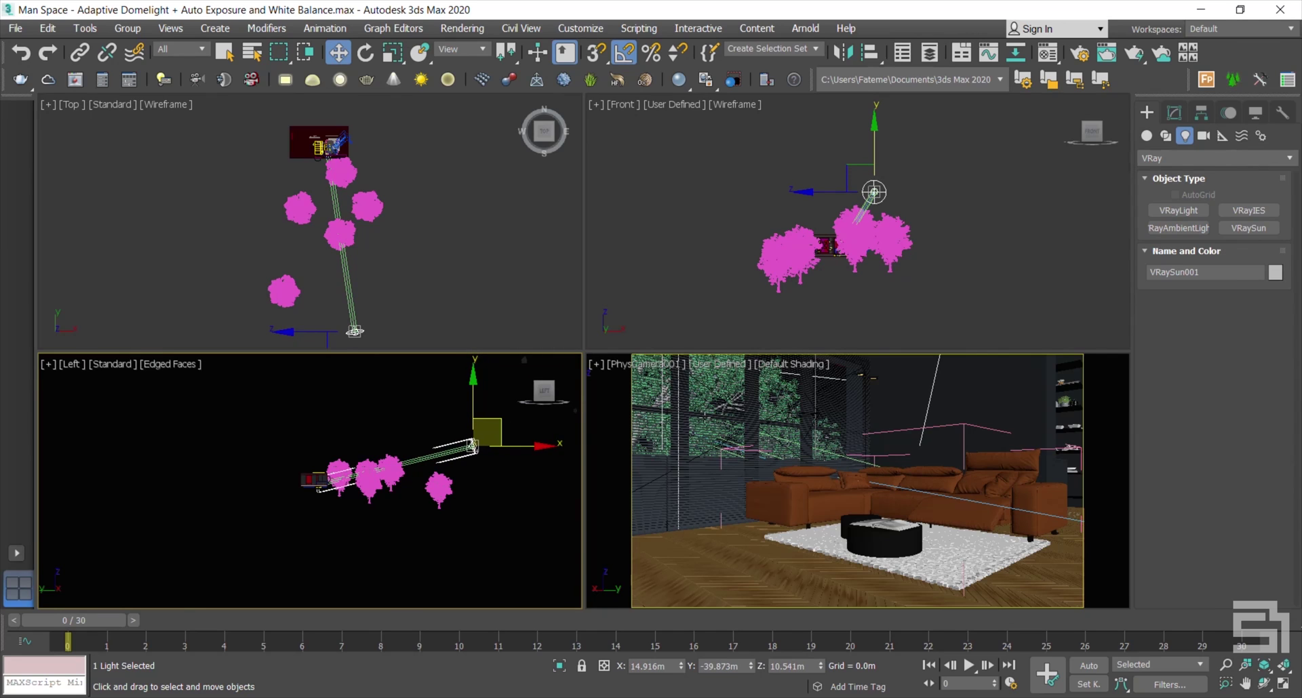
middle_drag(435, 274, 434, 270)
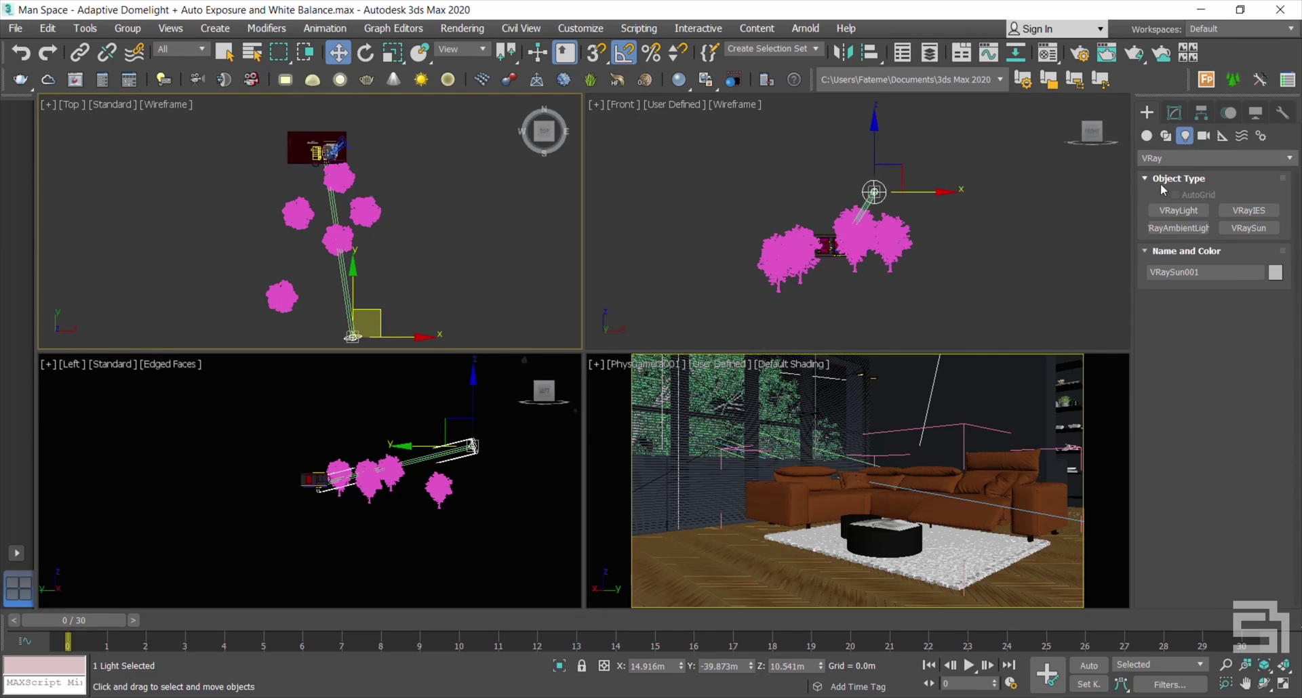
Place dome-type VRayLight003 in the Top viewport and bring up its Modify settings
click(1164, 209)
click(1258, 321)
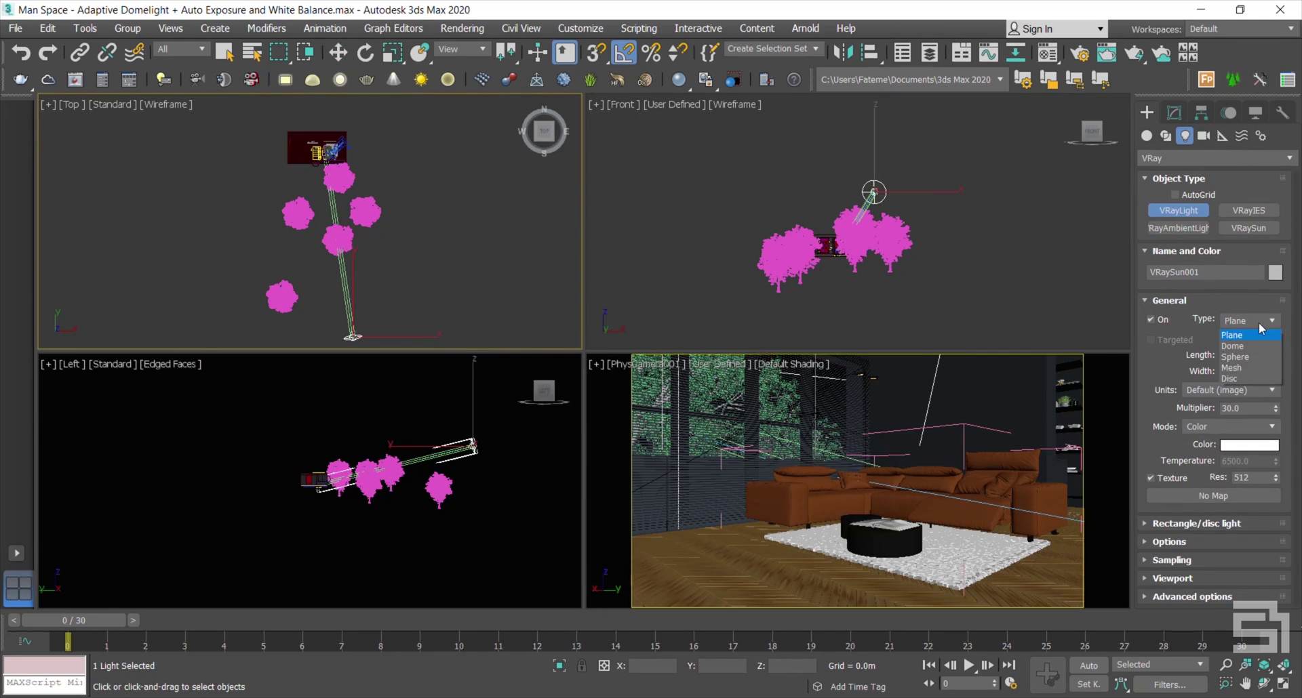
click(1233, 346)
click(387, 179)
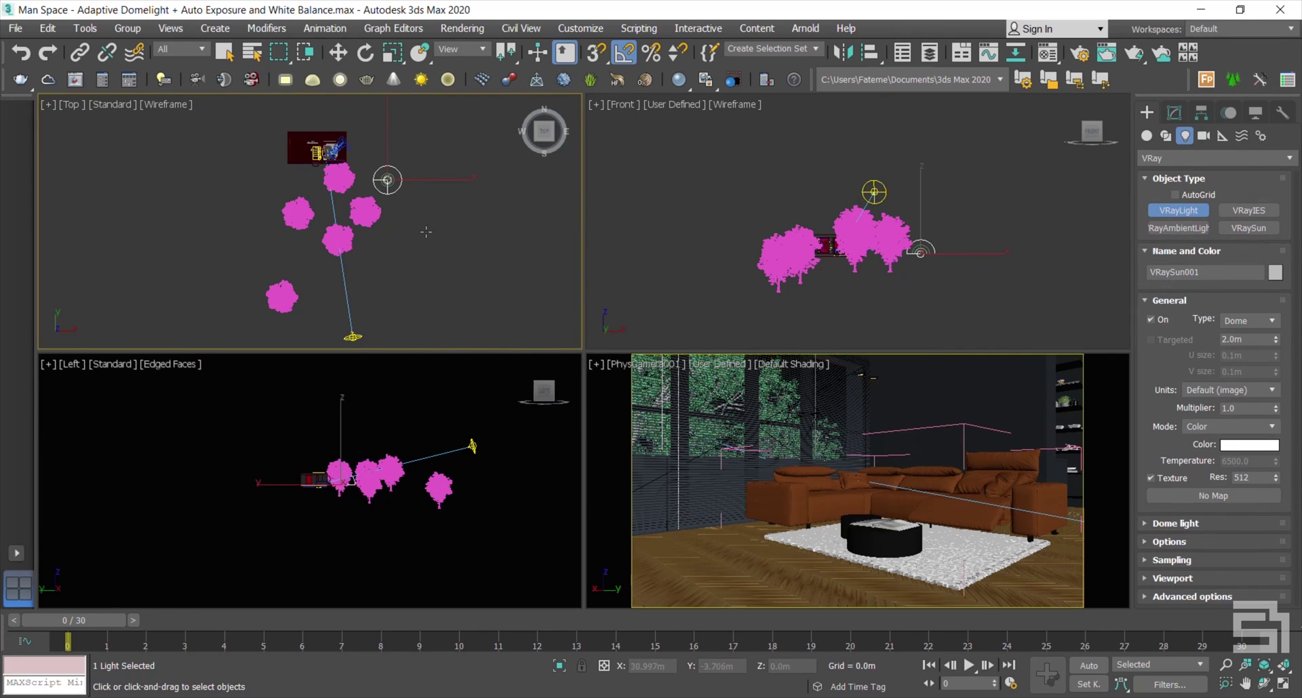
click(1174, 113)
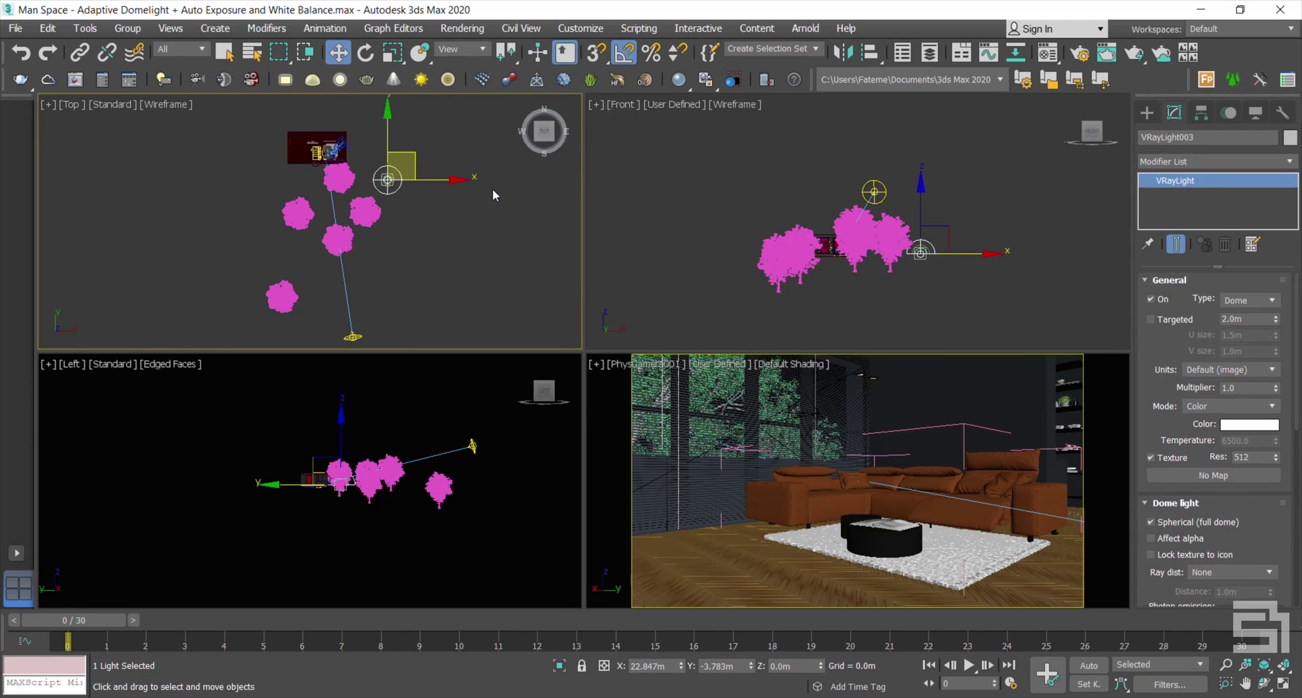
Instance the DefaultVRaySky map into VRayLight003's Texture slot and turn on Adaptive dome
key(8)
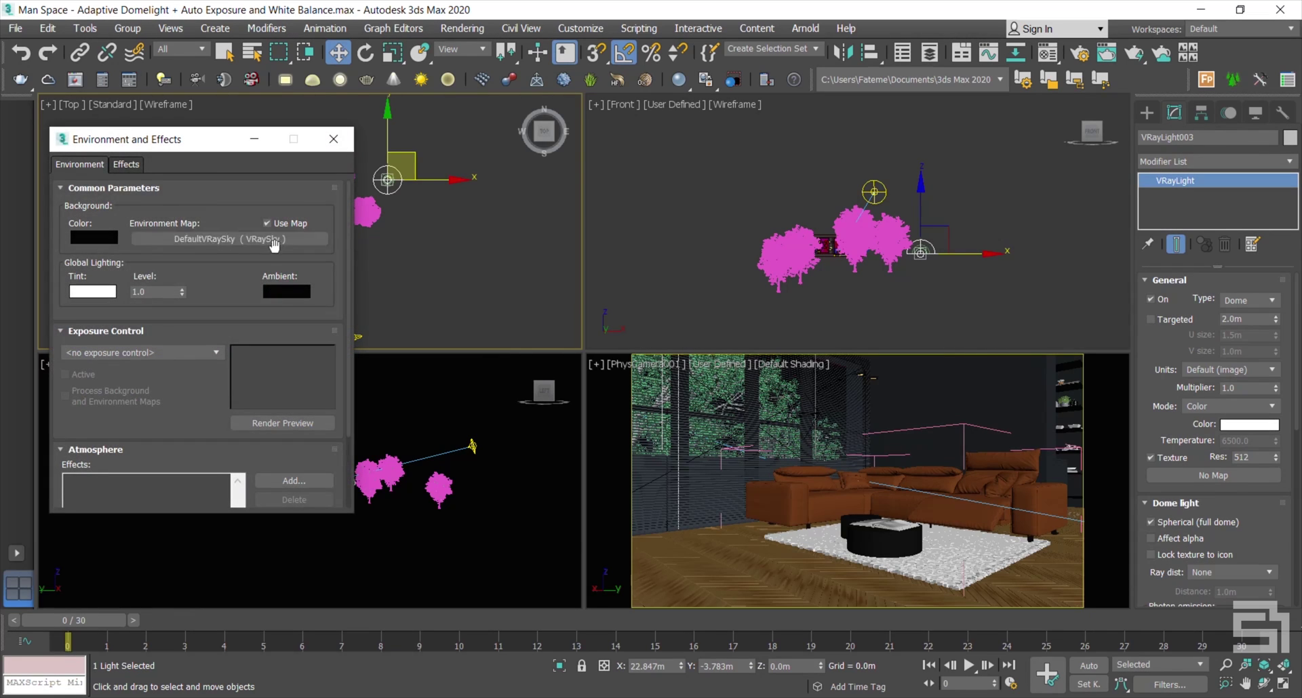
drag(273, 244, 1217, 476)
click(609, 404)
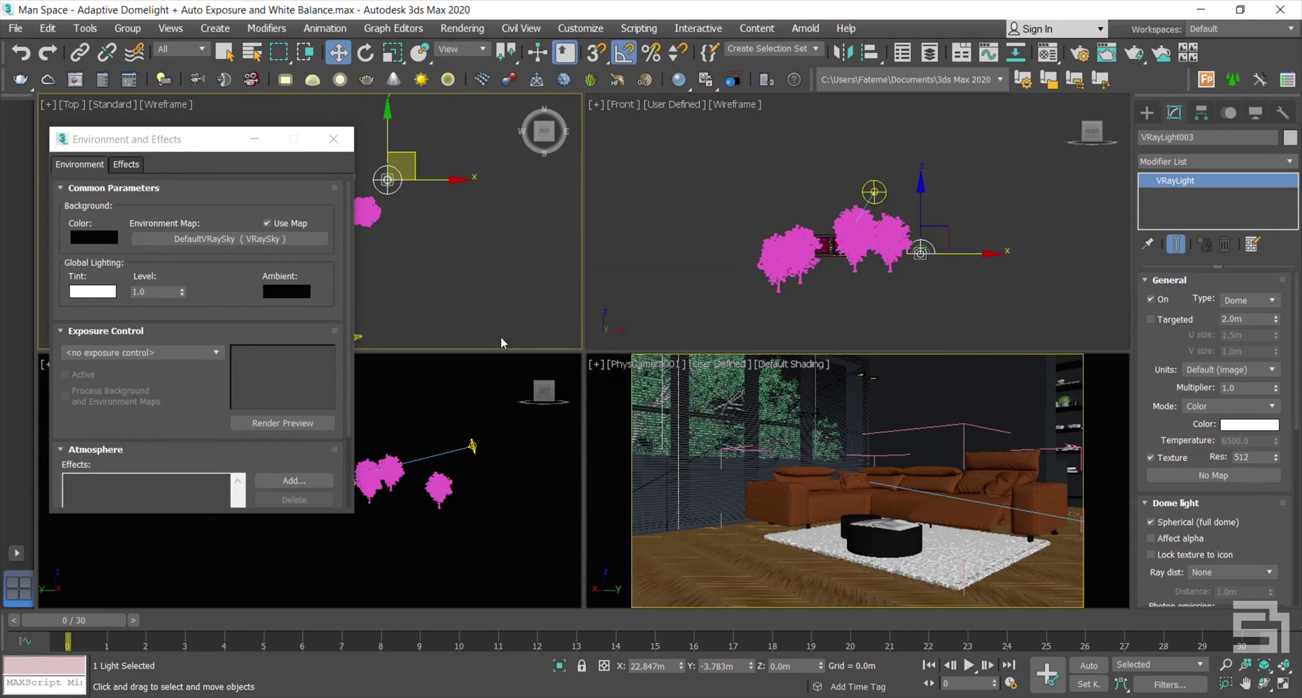
click(333, 139)
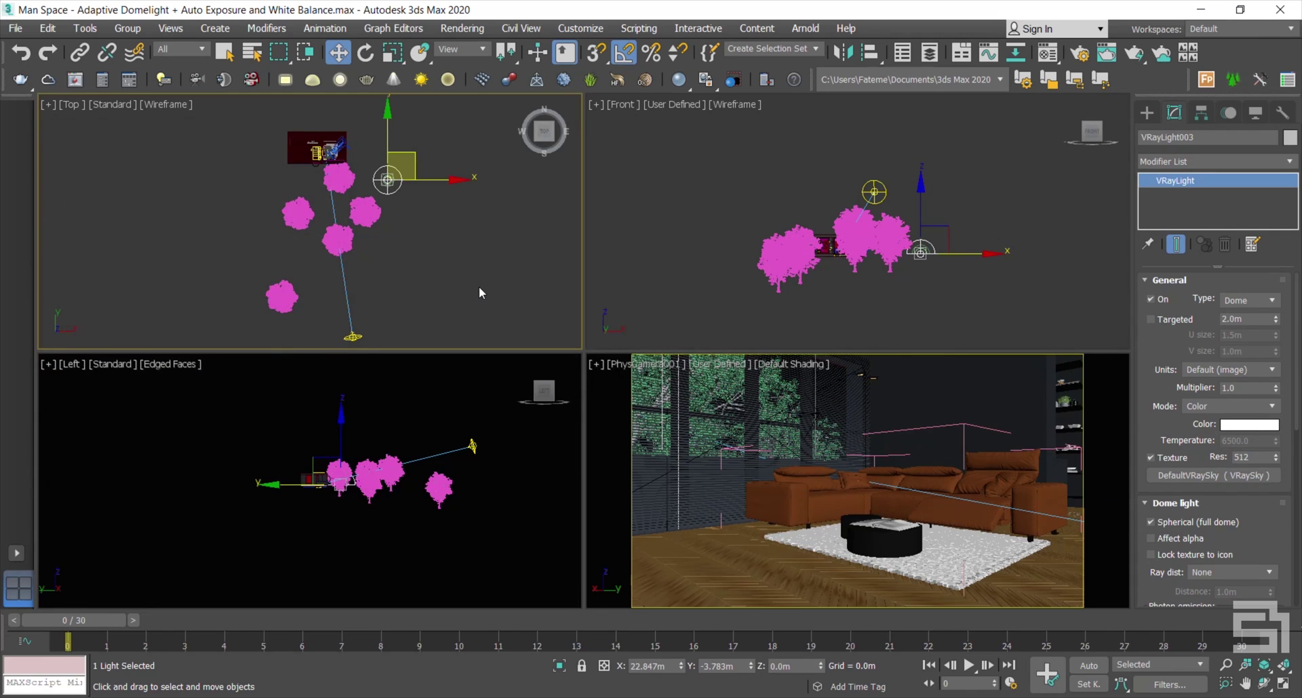
drag(1145, 429, 1164, 380)
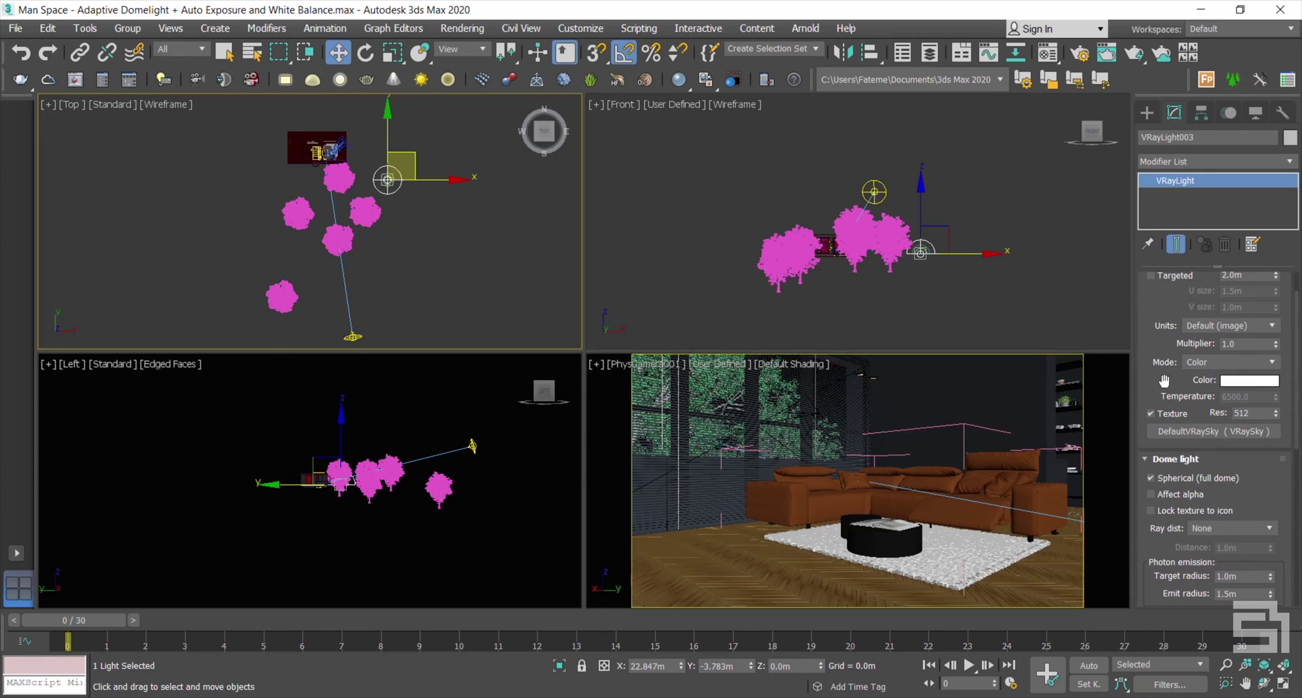
scroll(1166, 383, down, 3)
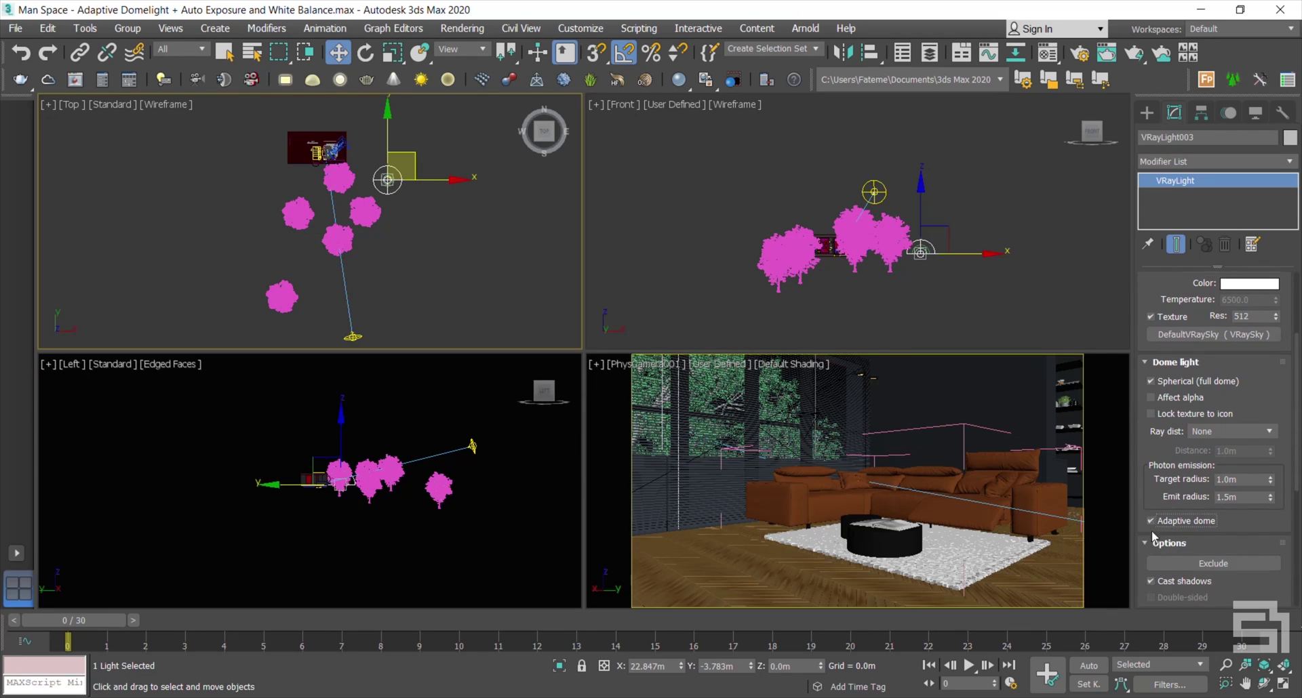
scroll(1151, 530, up, 4)
Select PhysCamera001 from its viewport label and install the physical camera exposure control
click(632, 366)
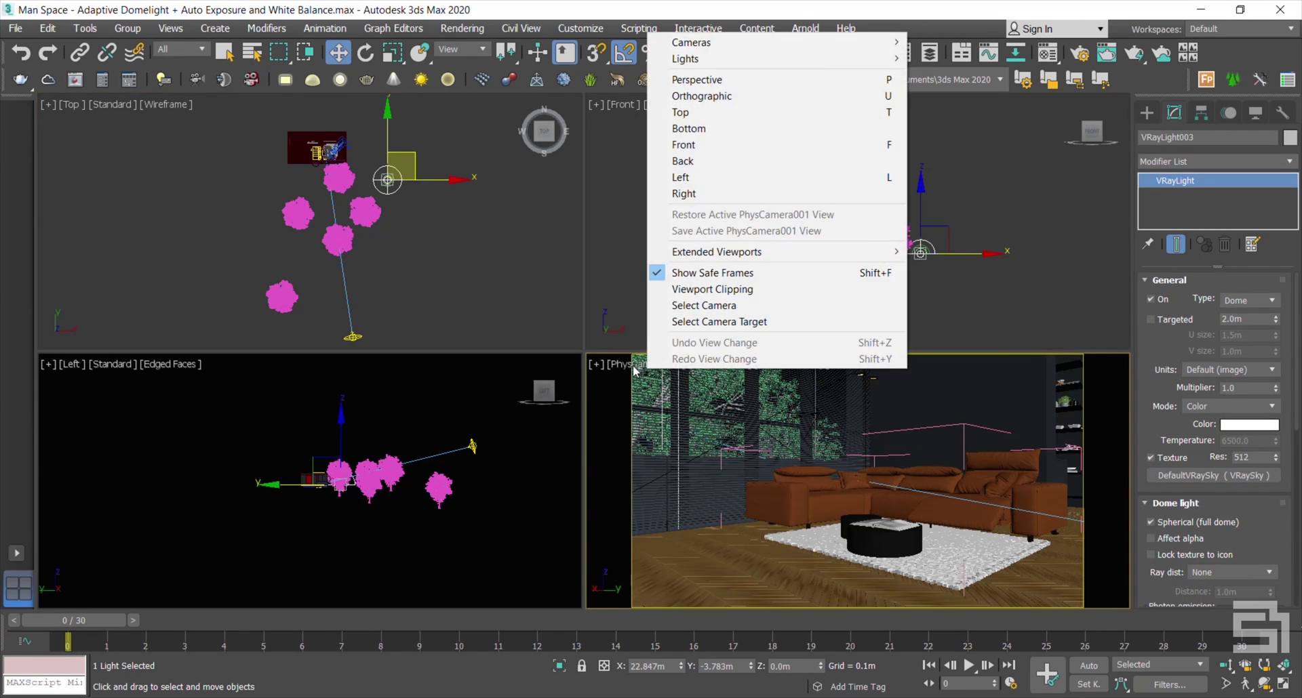
click(631, 369)
click(631, 370)
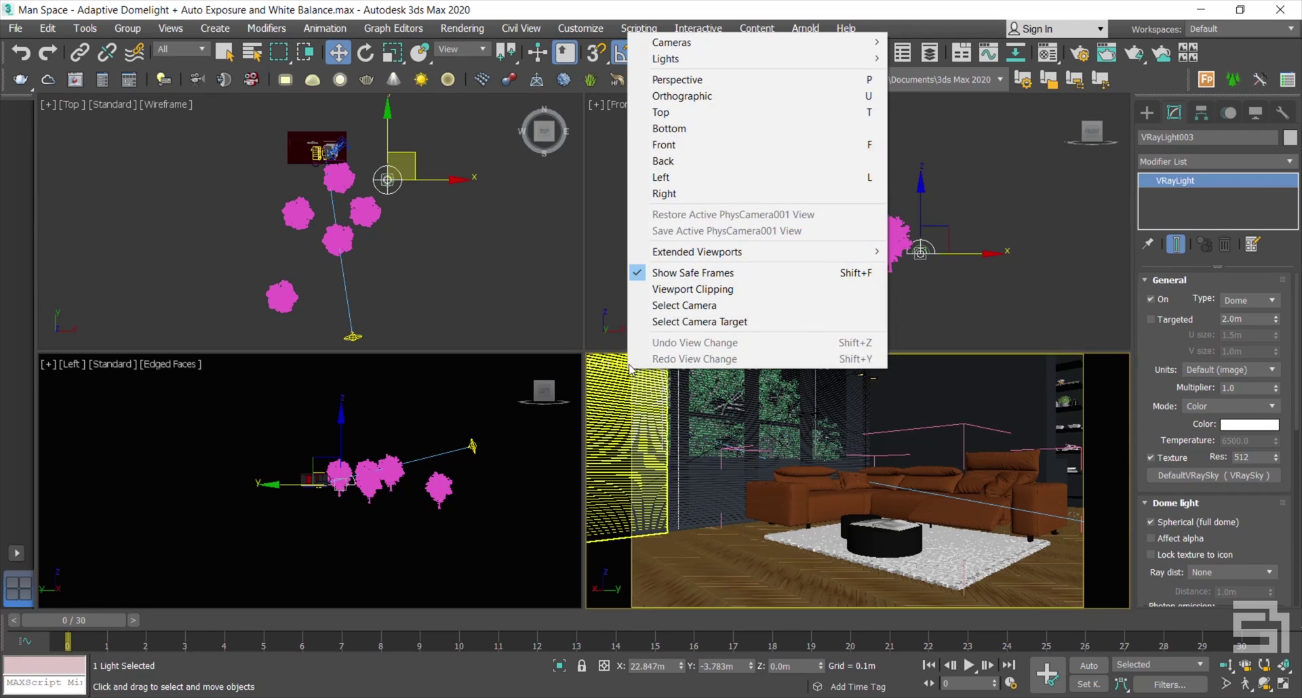
click(678, 305)
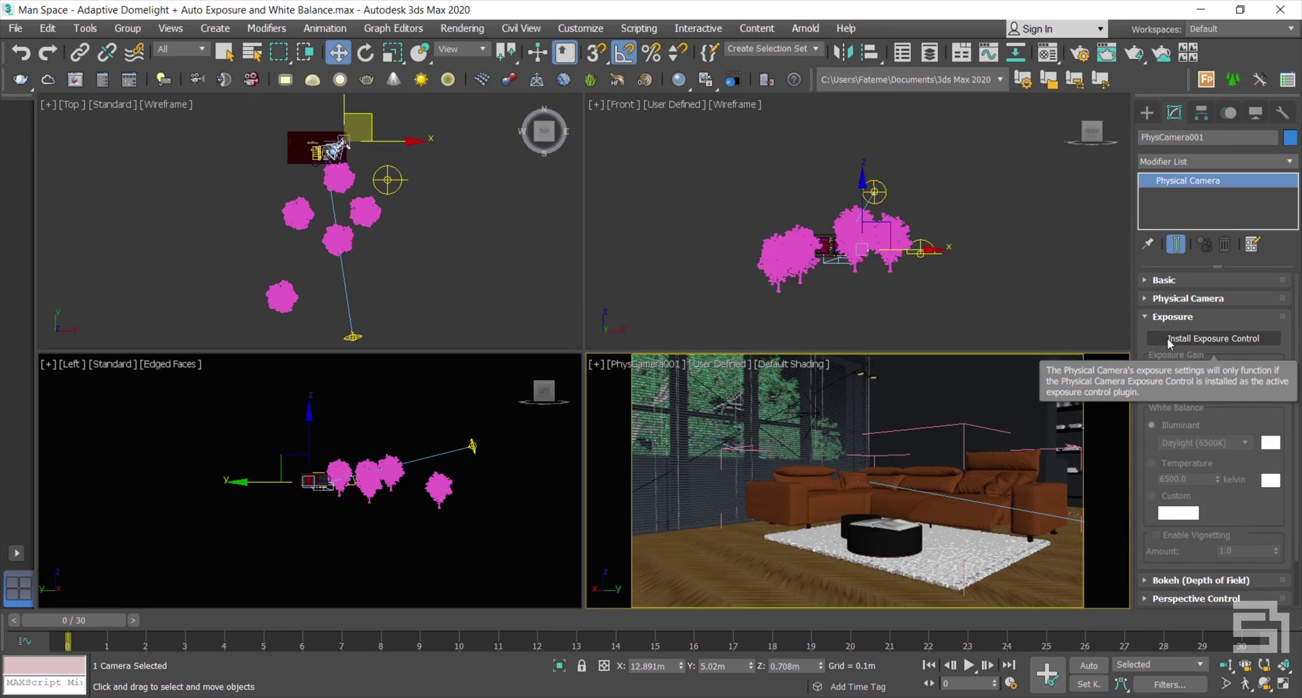
click(1170, 339)
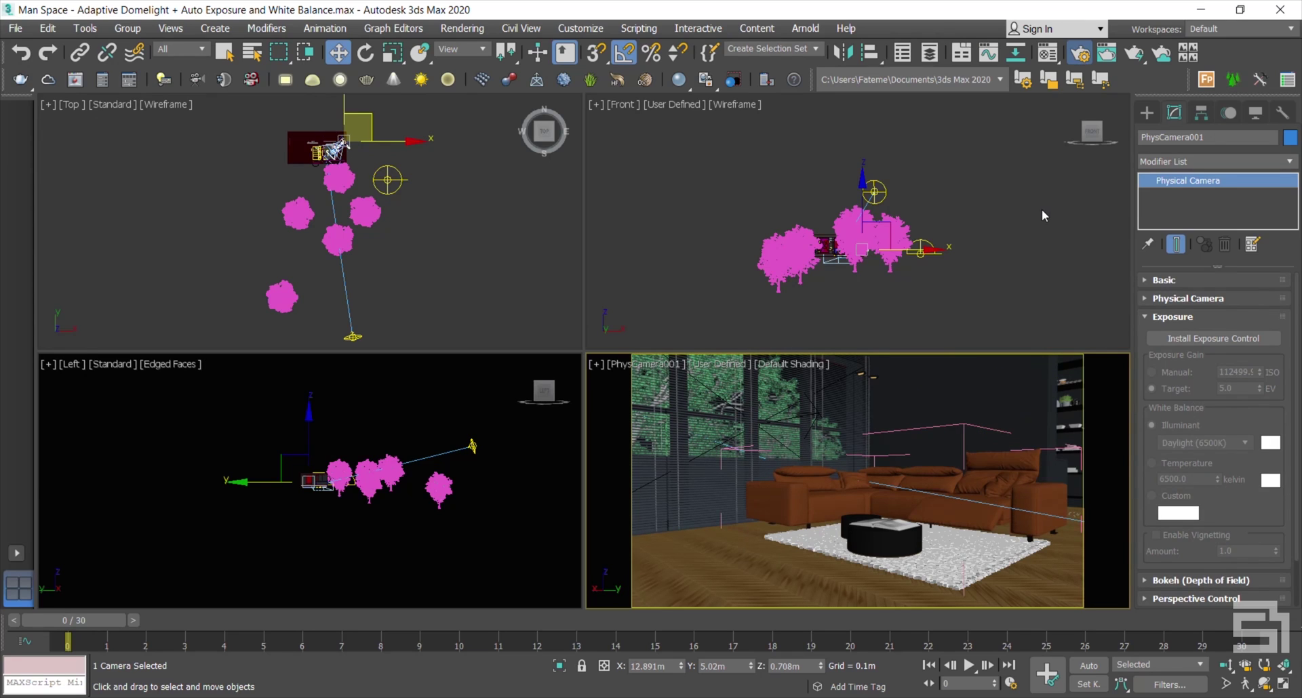
key(F10)
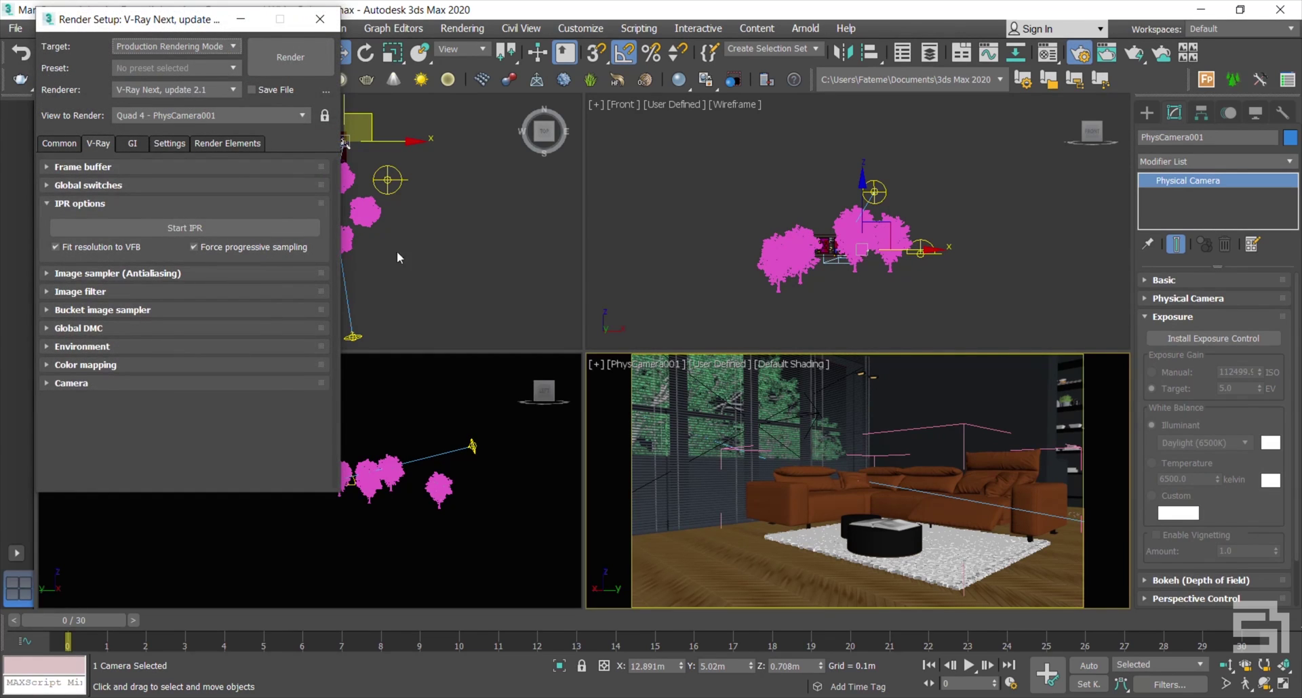
Start V-Ray IPR on the camera view and dismiss the V-Ray messages window
click(190, 232)
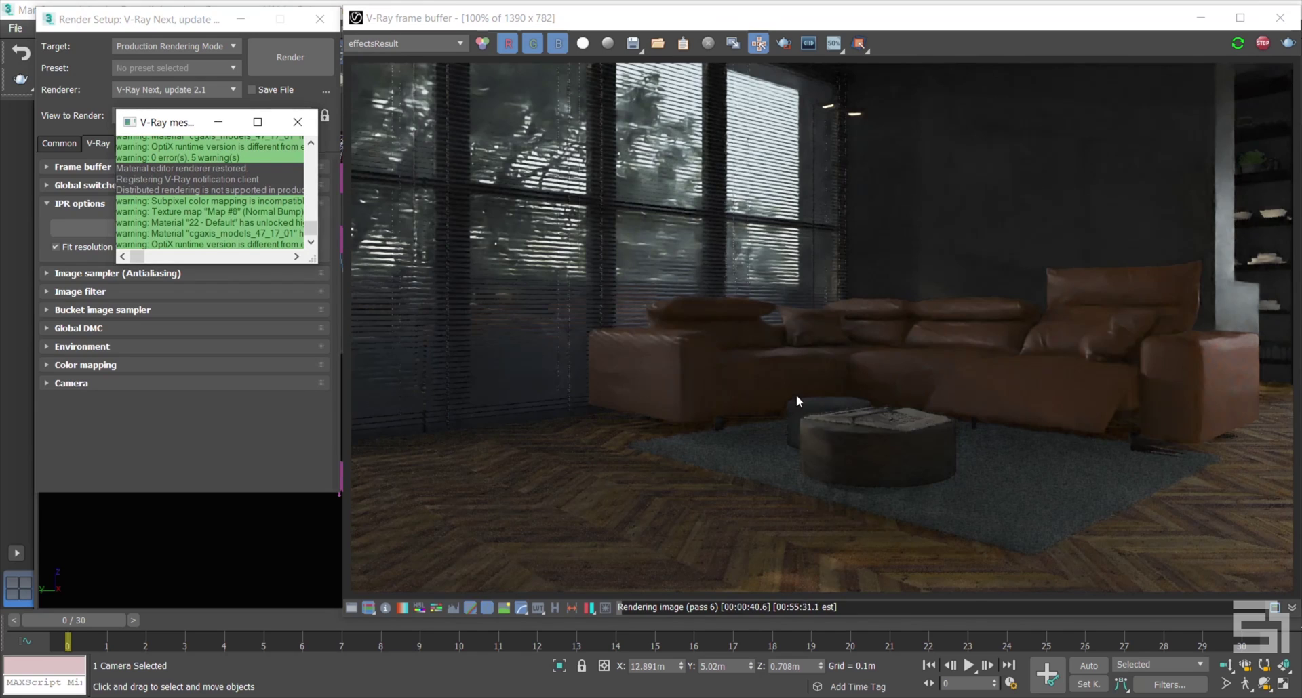
click(297, 123)
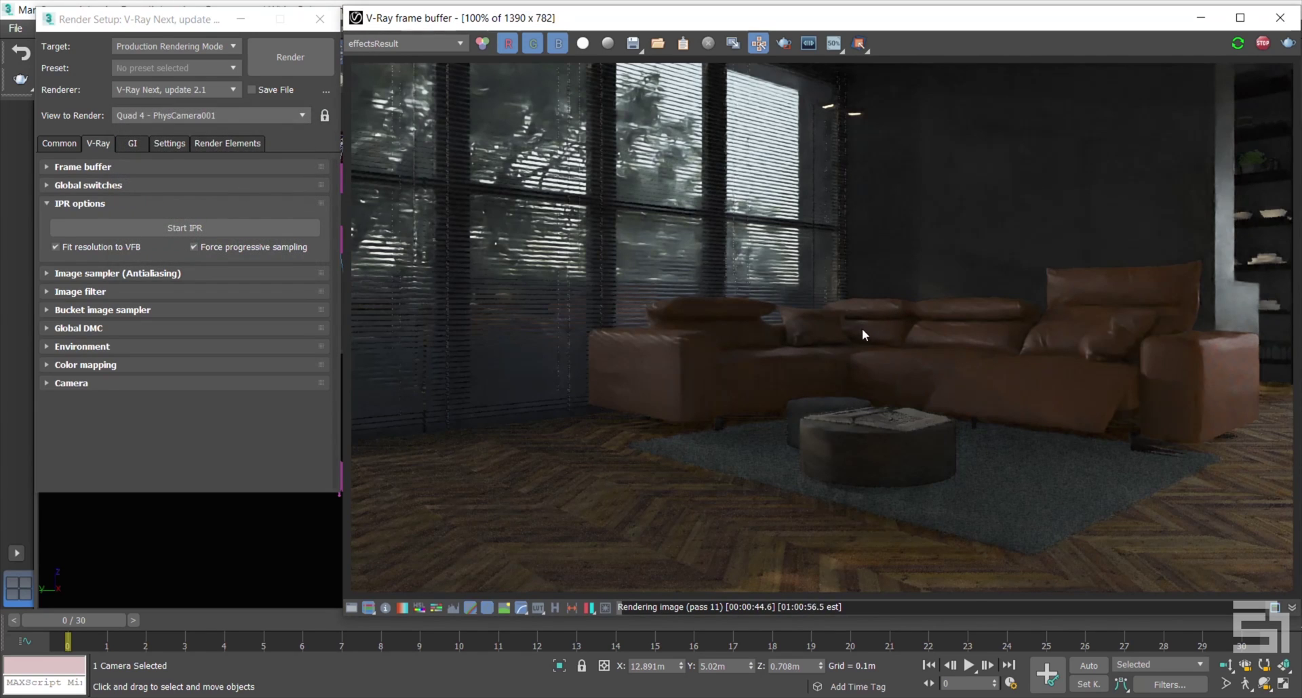
click(46, 384)
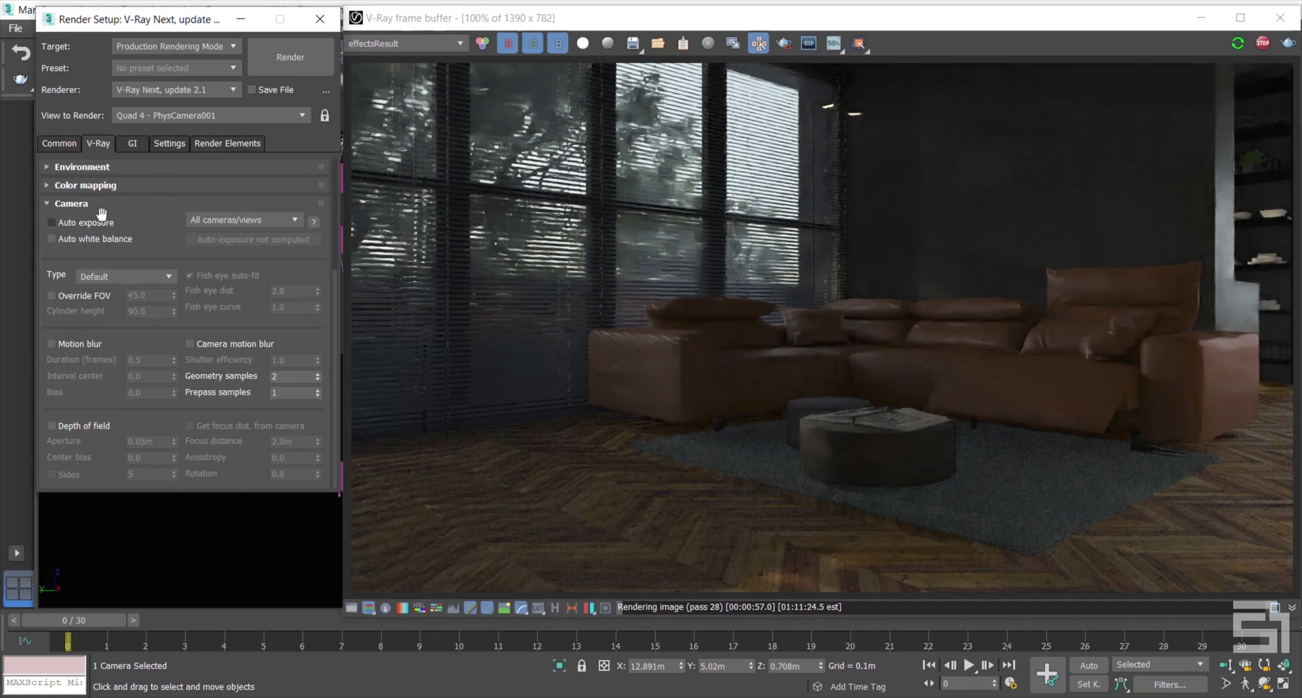
Enable Auto exposure and Auto white balance, view the render at 100%, then stop IPR
click(51, 223)
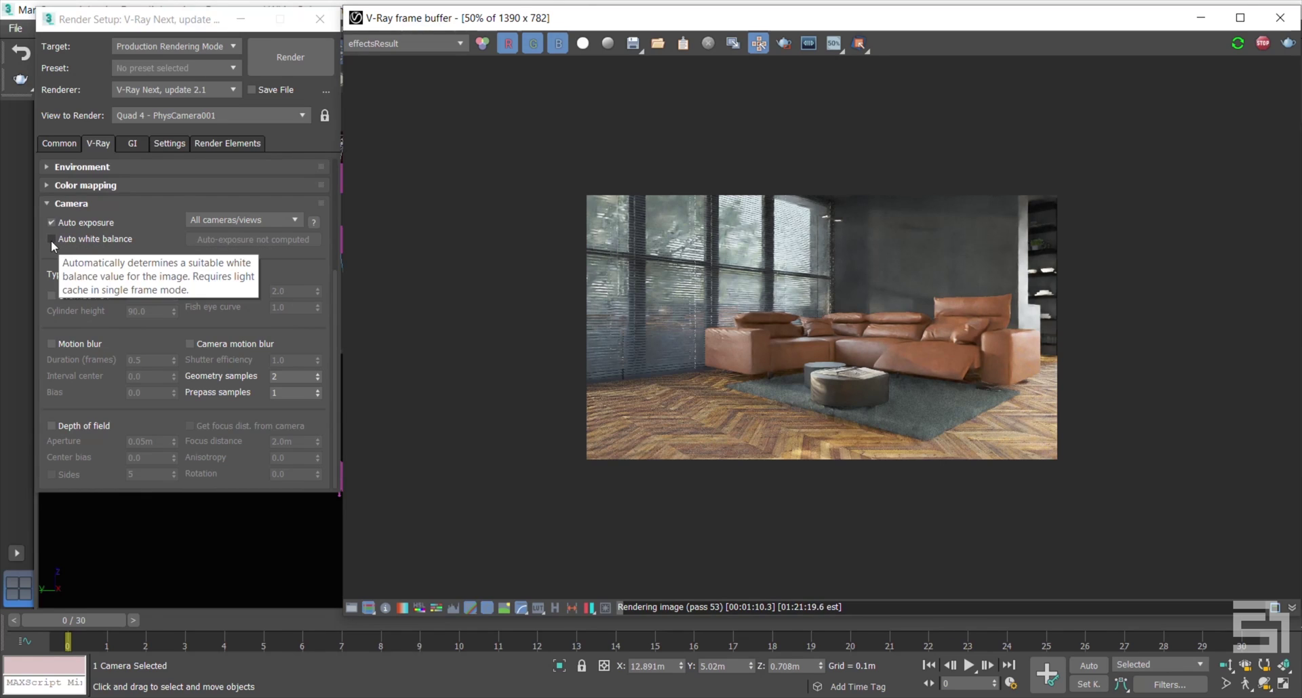
click(52, 239)
double_click(853, 340)
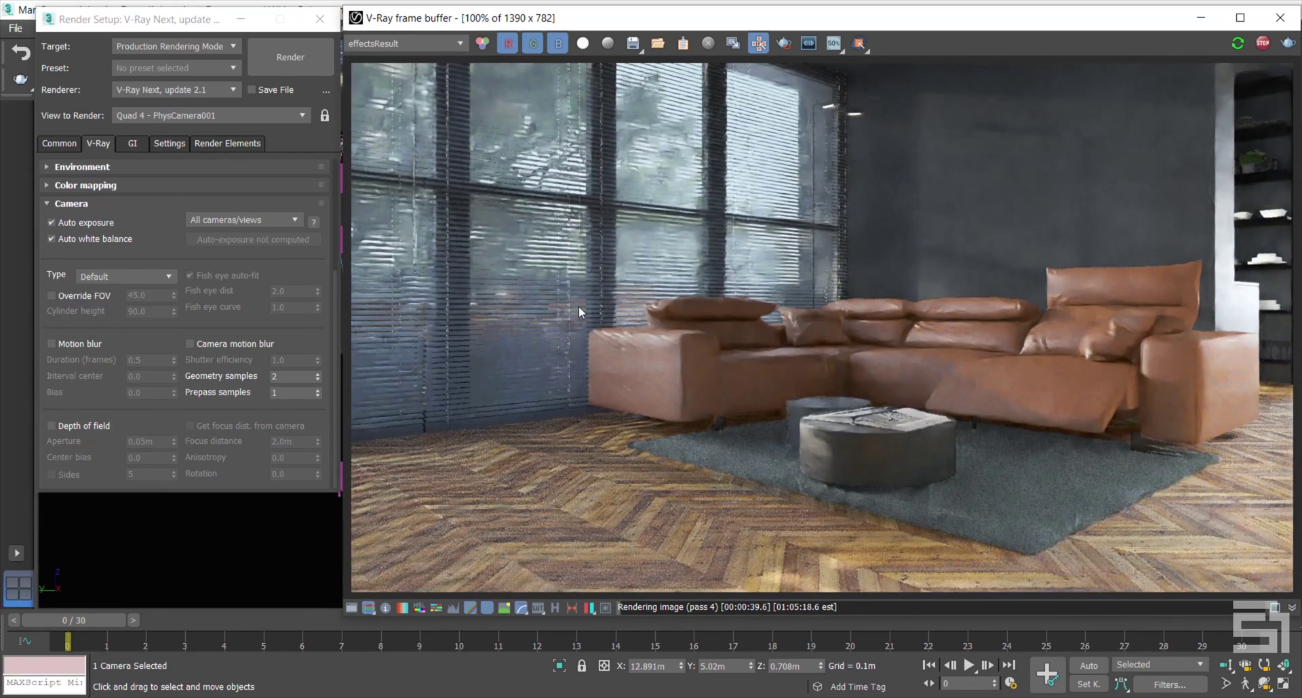
click(1263, 44)
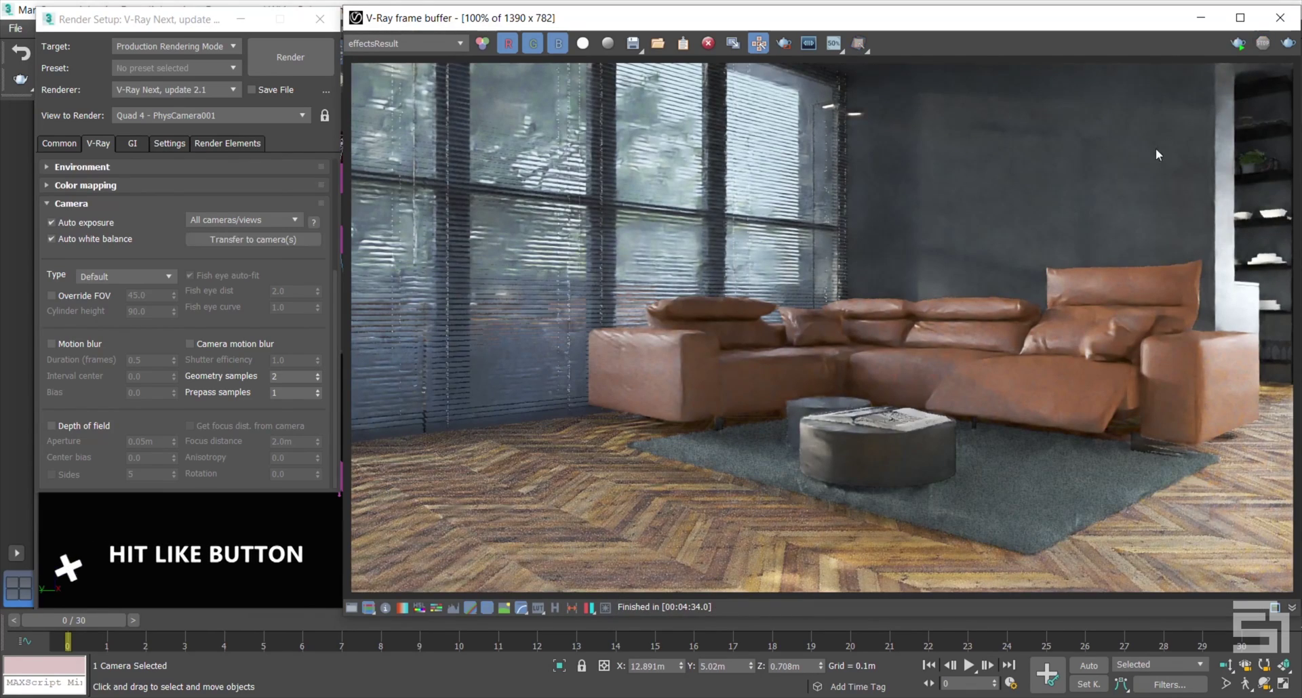
Use Transfer to camera(s) to copy exposure values onto PhysCamera001, then re-render
click(1201, 17)
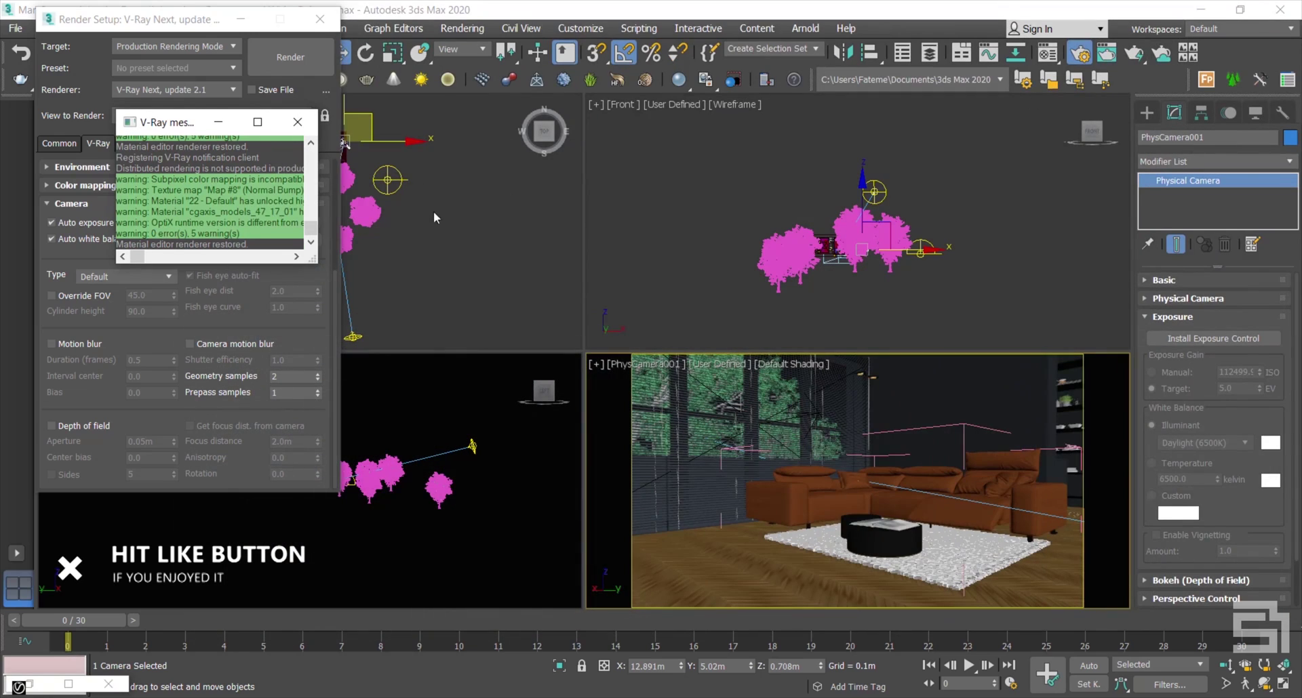
click(296, 120)
scroll(223, 280, up, 2)
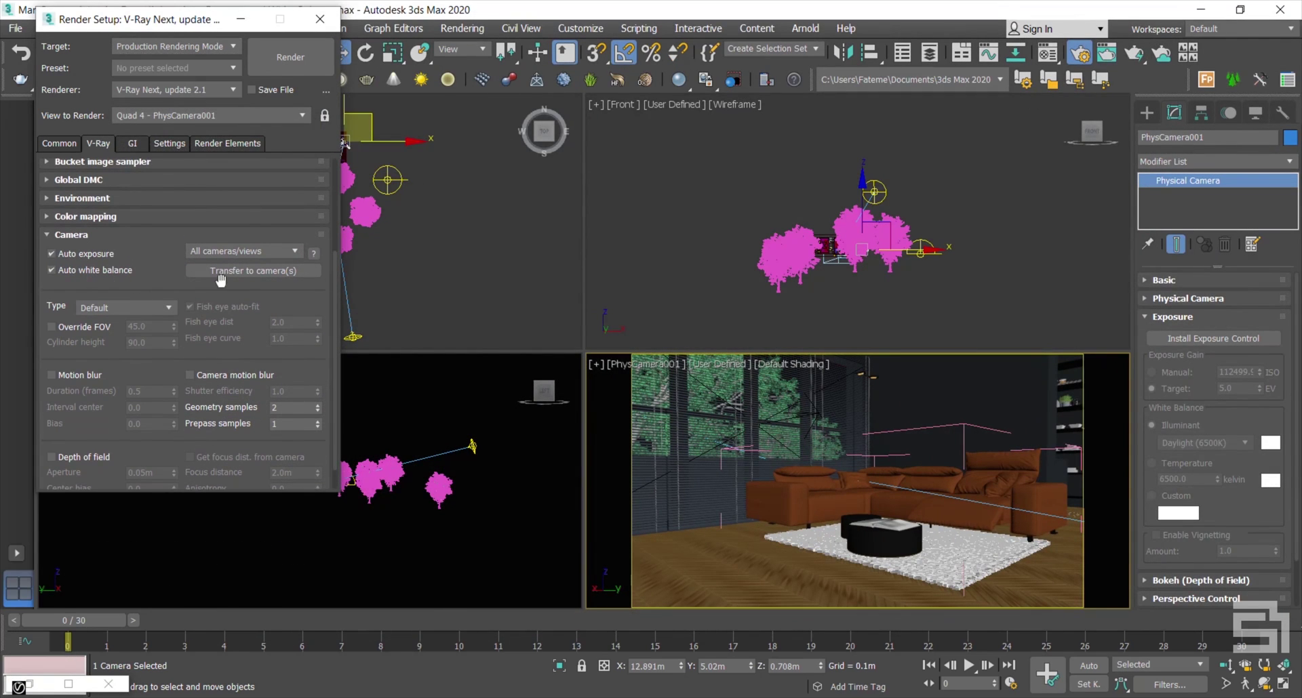
click(247, 275)
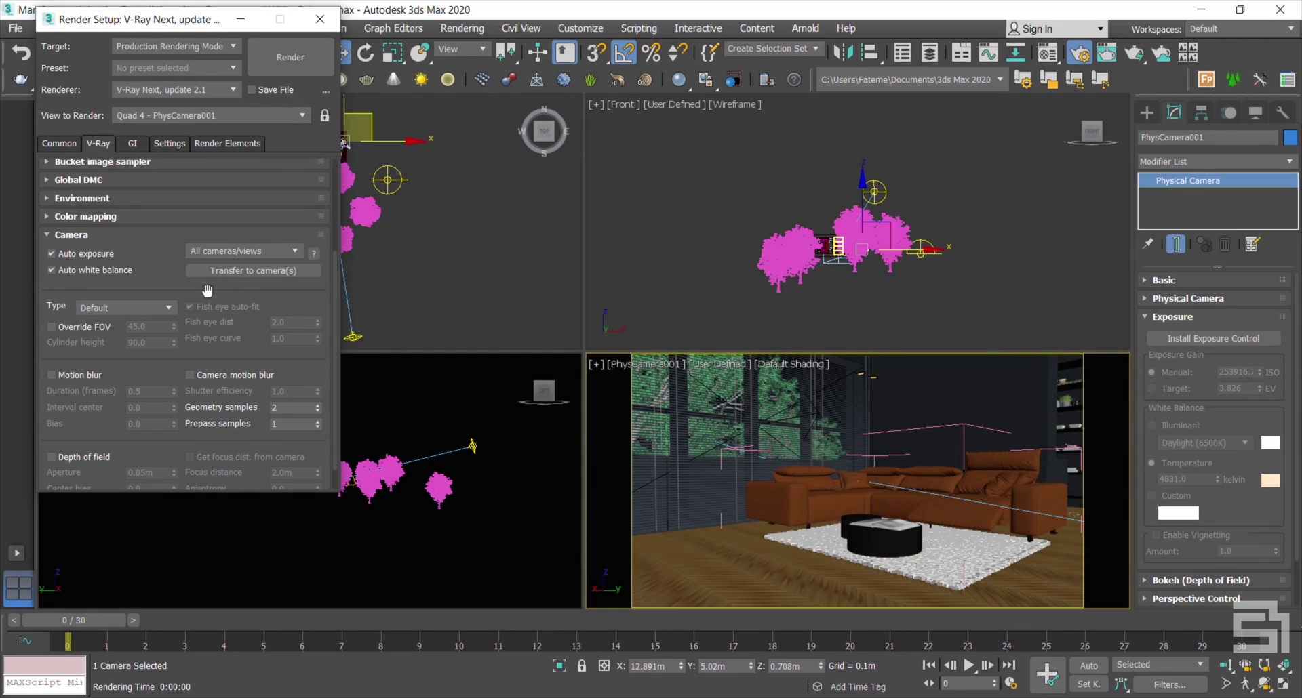
click(289, 61)
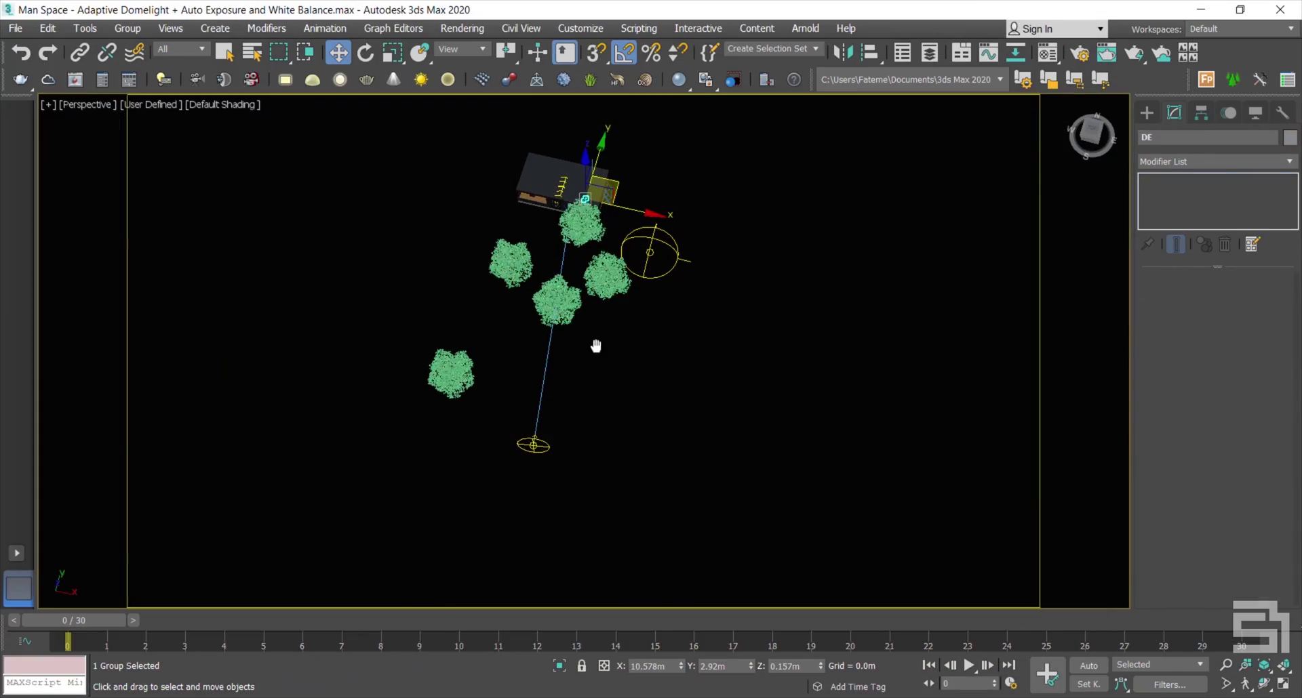
Select the dome light and instance the VRayHDRI map as the Environment Map
click(532, 450)
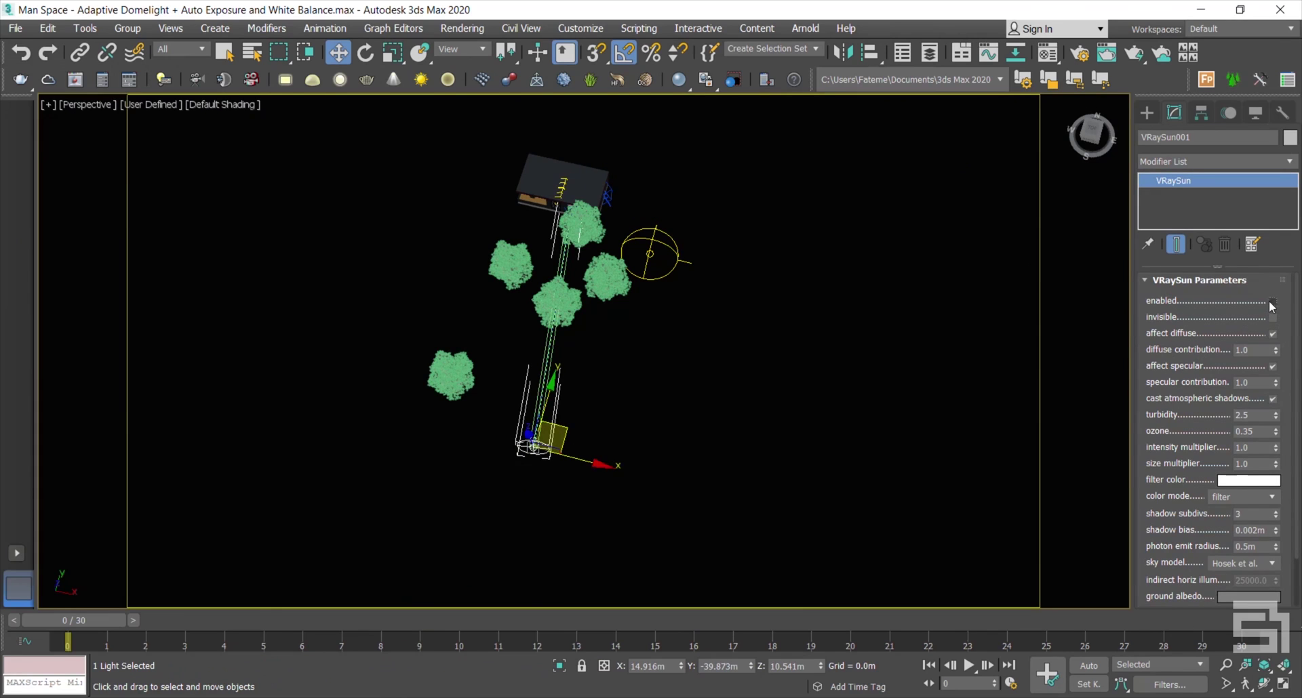
scroll(664, 353, up, 6)
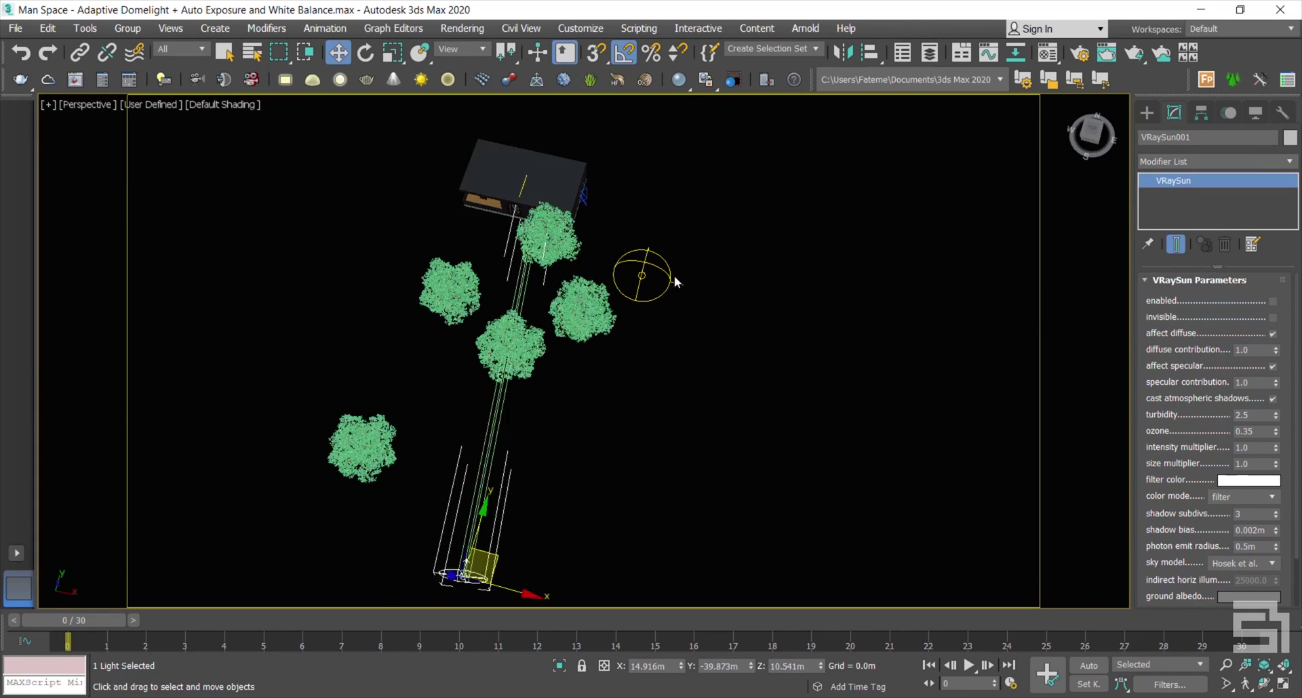
click(633, 274)
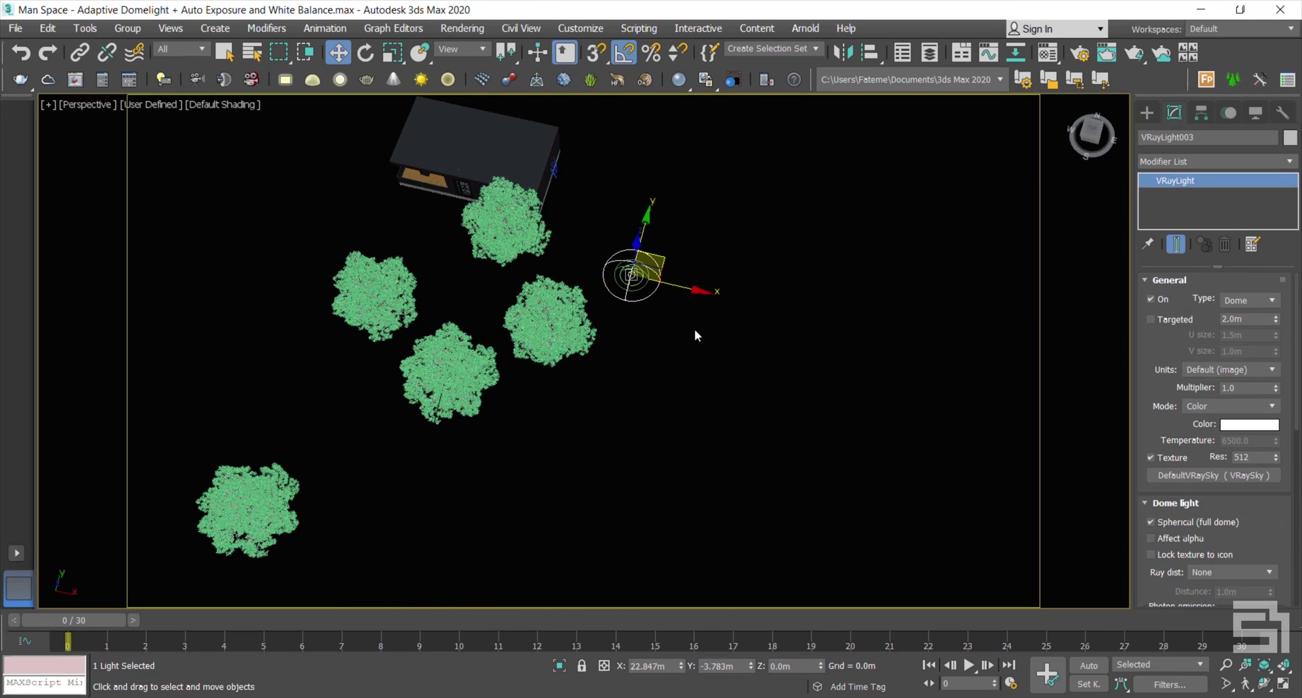
key(m)
drag(440, 59, 366, 73)
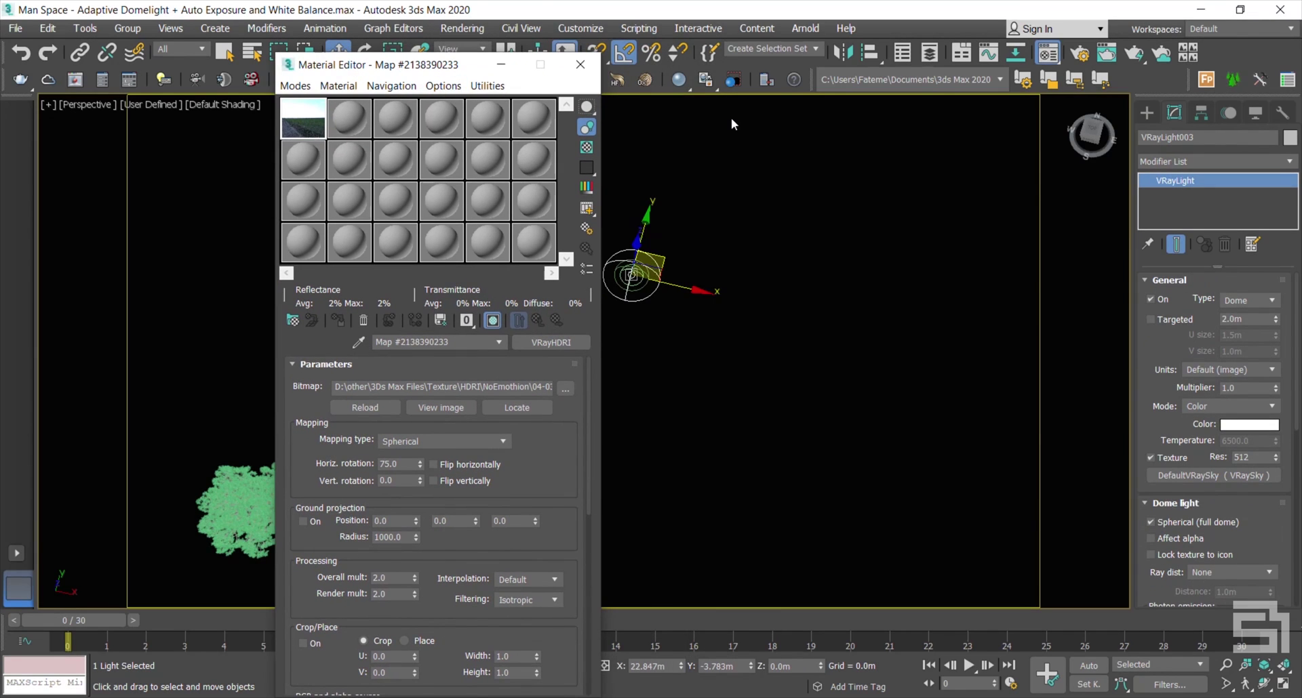
key(8)
drag(203, 139, 807, 134)
drag(303, 119, 841, 228)
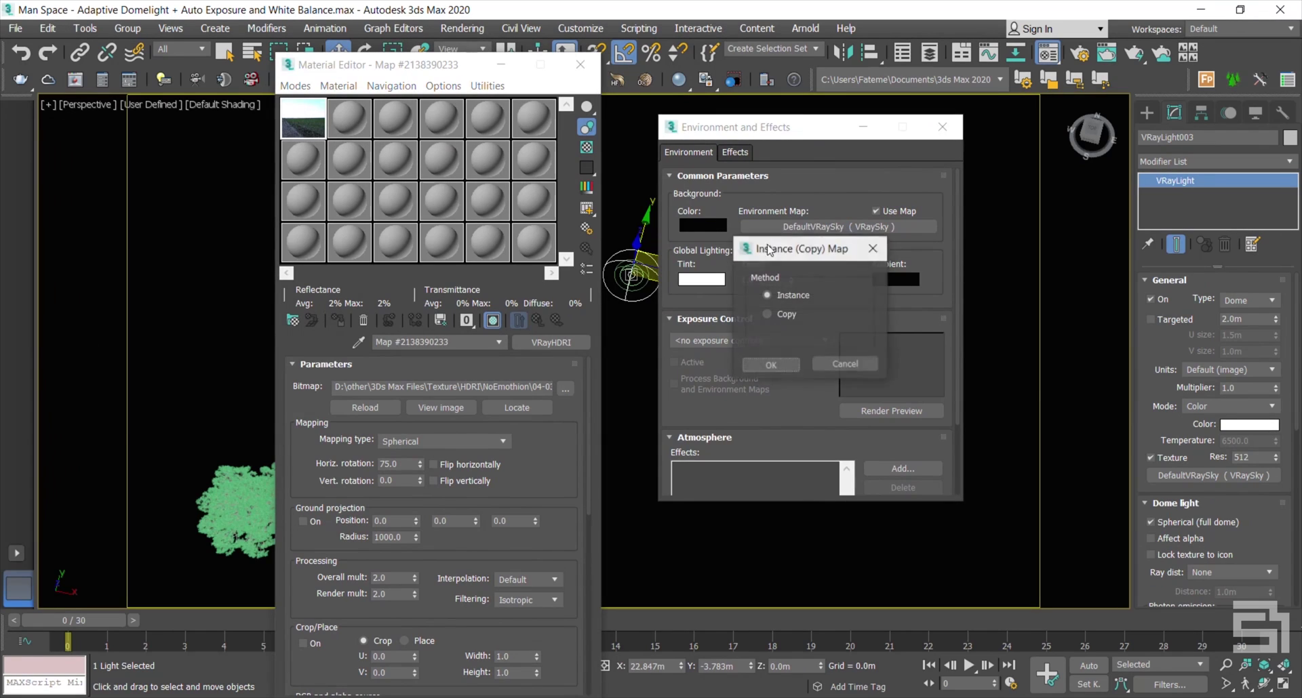
click(762, 364)
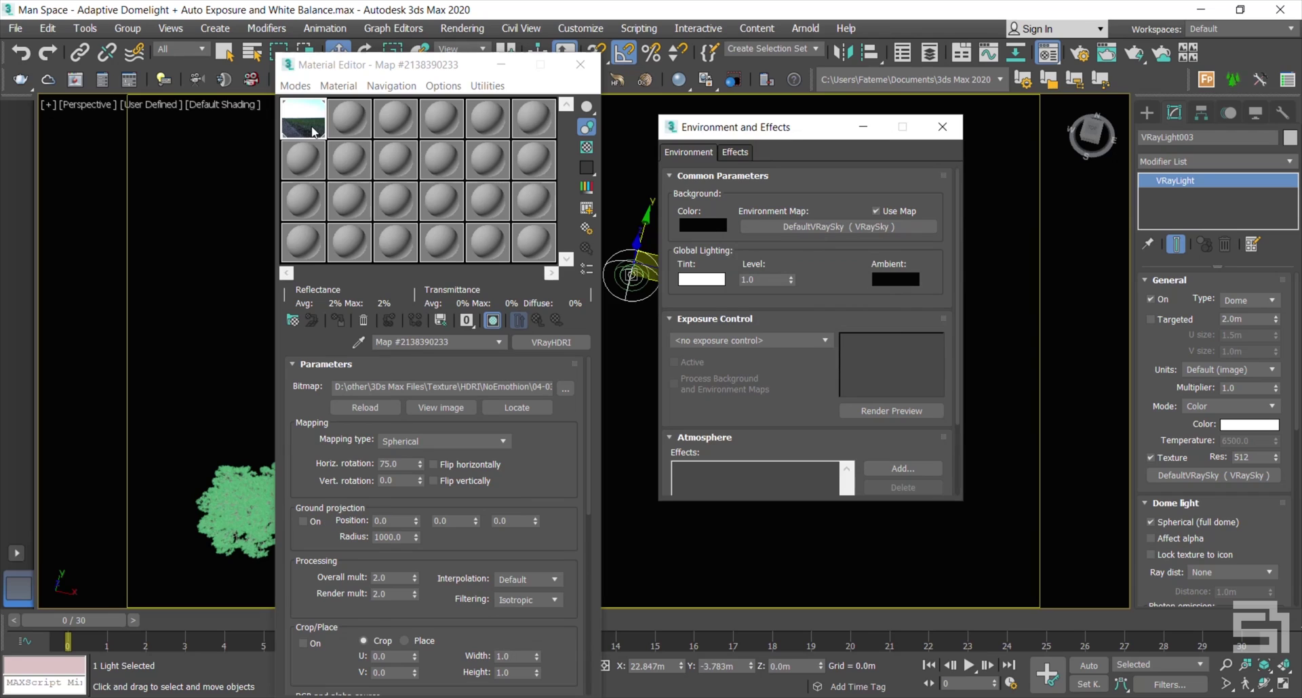
Instance the VRayHDRI map into VRayLight003's dome Texture and close both editors
drag(313, 131, 331, 143)
drag(910, 447, 1231, 477)
click(609, 403)
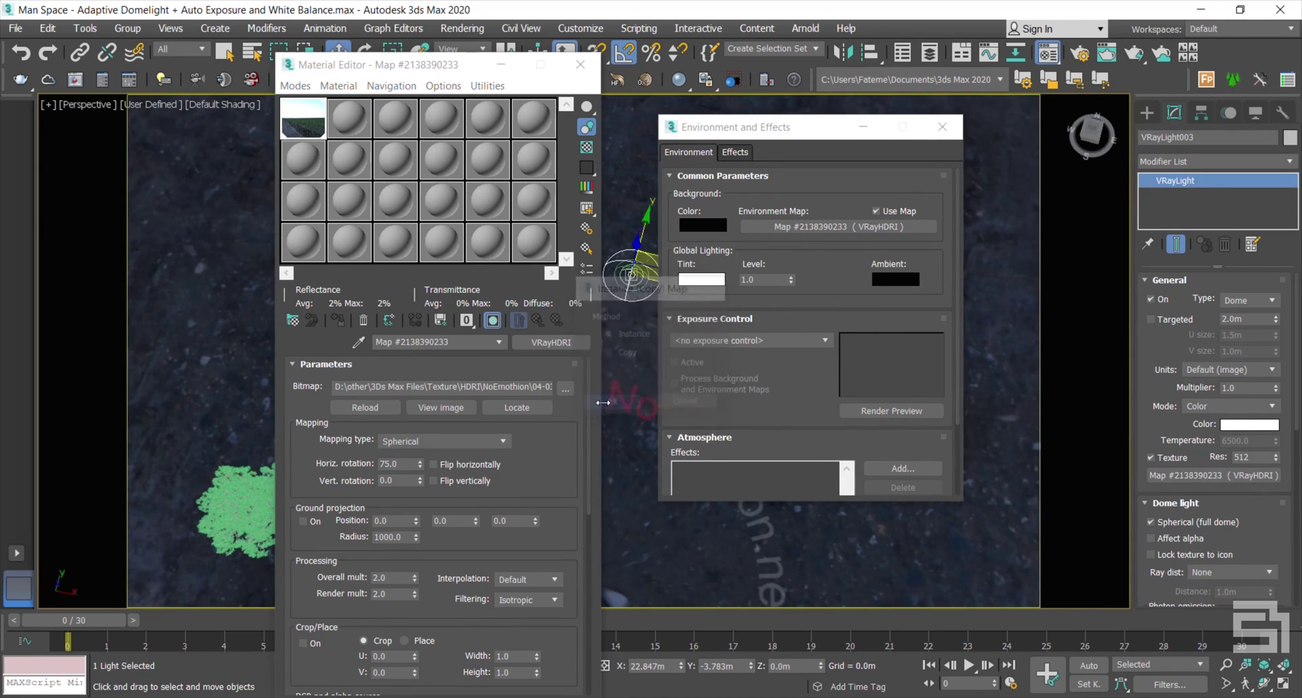
click(580, 64)
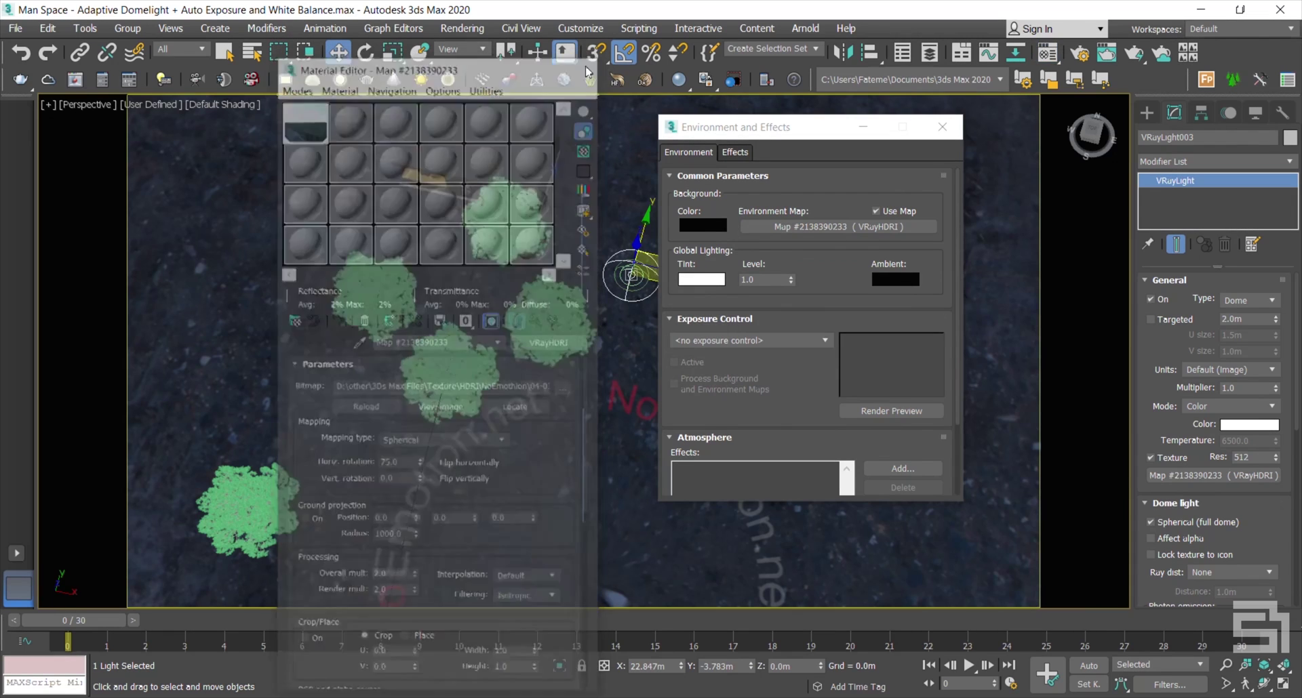
scroll(1166, 582, down, 3)
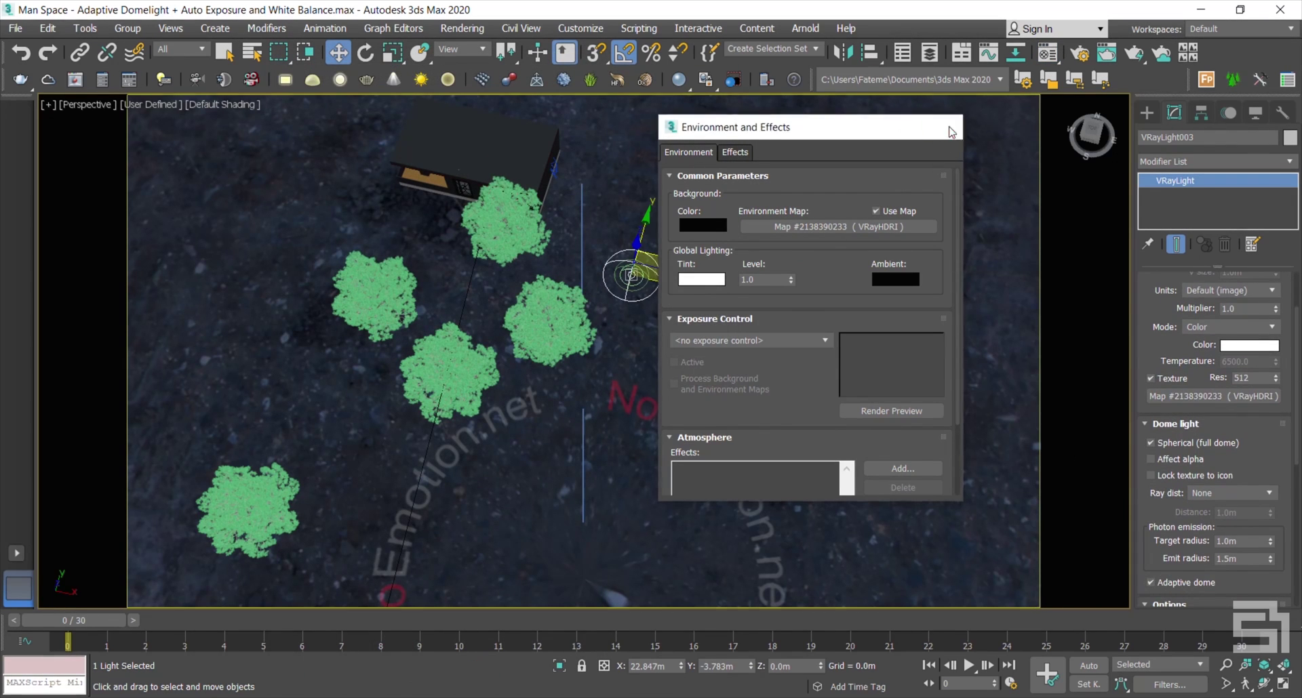
click(942, 127)
Switch the viewport to PhysCamera001 and render it with the HDRI dome lighting
key(c)
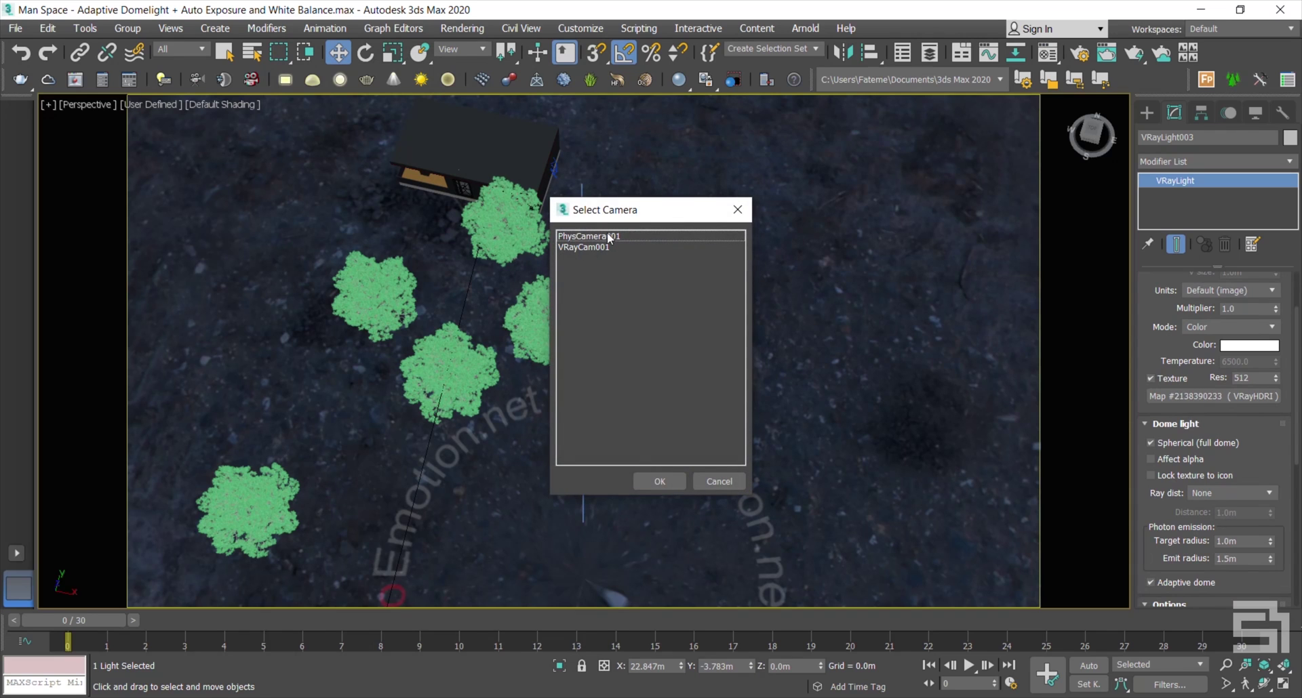
double_click(608, 237)
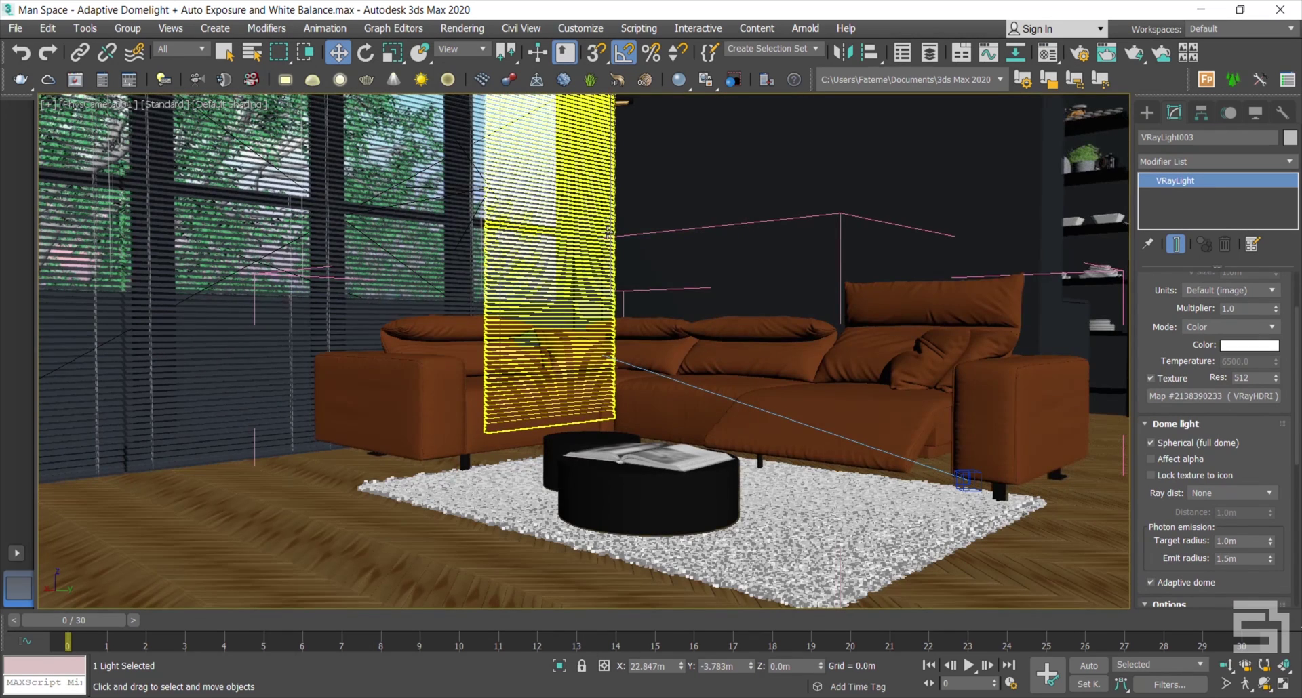
click(1079, 53)
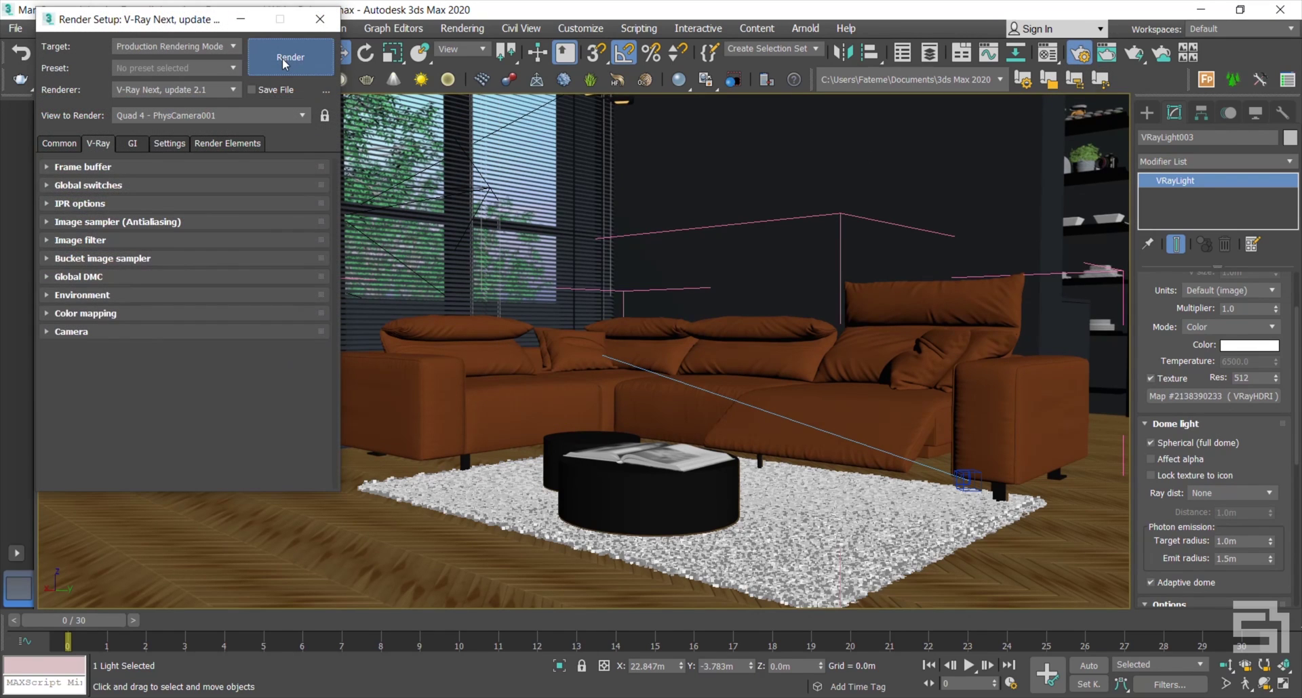
click(282, 58)
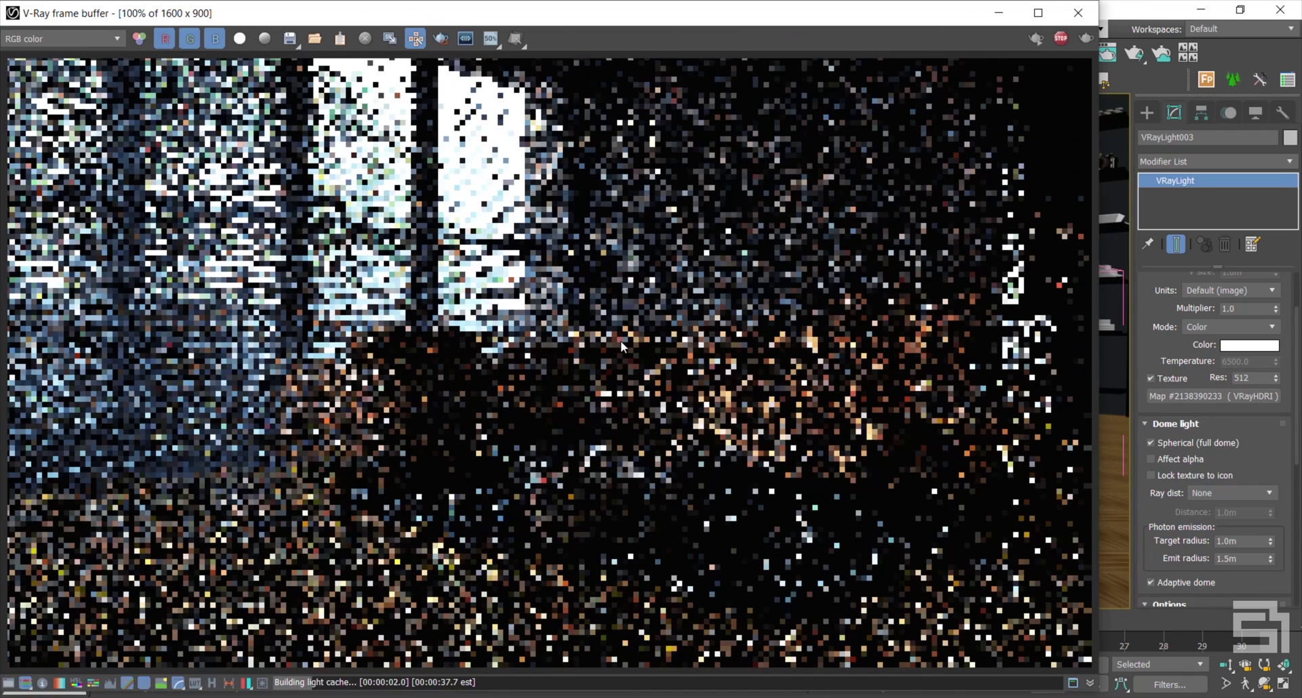